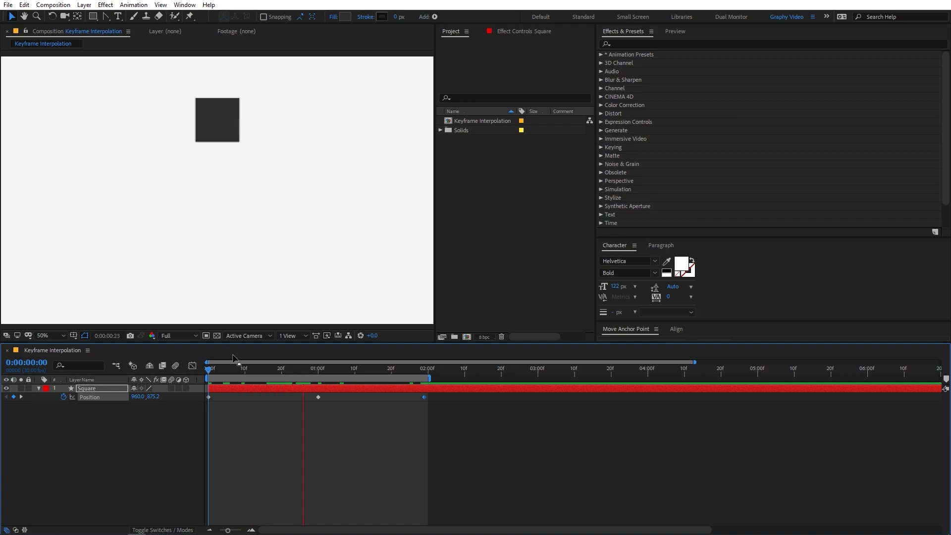
- Display the speed graph of the Square layer's linear Position keyframes and play the animation
{"action": "left_click_drag", "start_coordinate": [316, 373], "coordinate": [324, 375]}
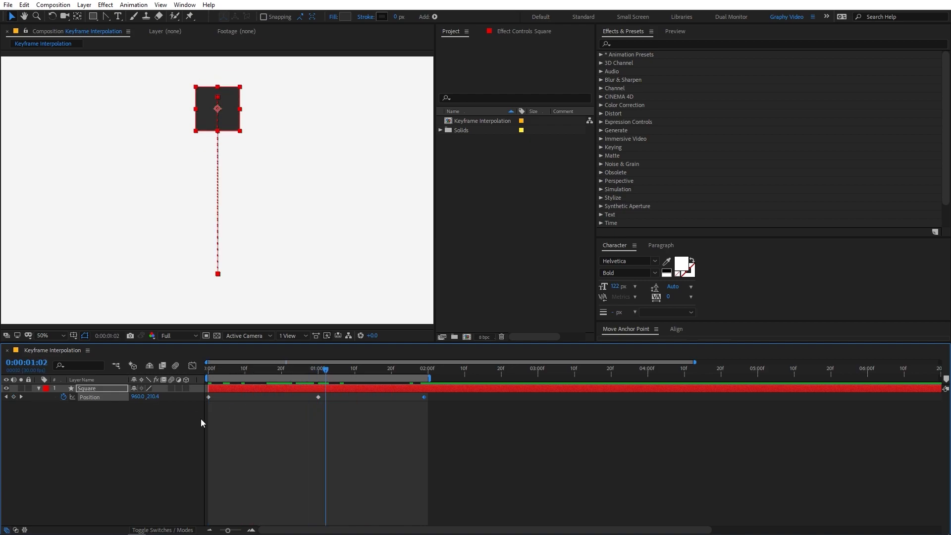
{"action": "left_click_drag", "start_coordinate": [453, 426], "coordinate": [174, 392]}
{"action": "left_click", "coordinate": [192, 367]}
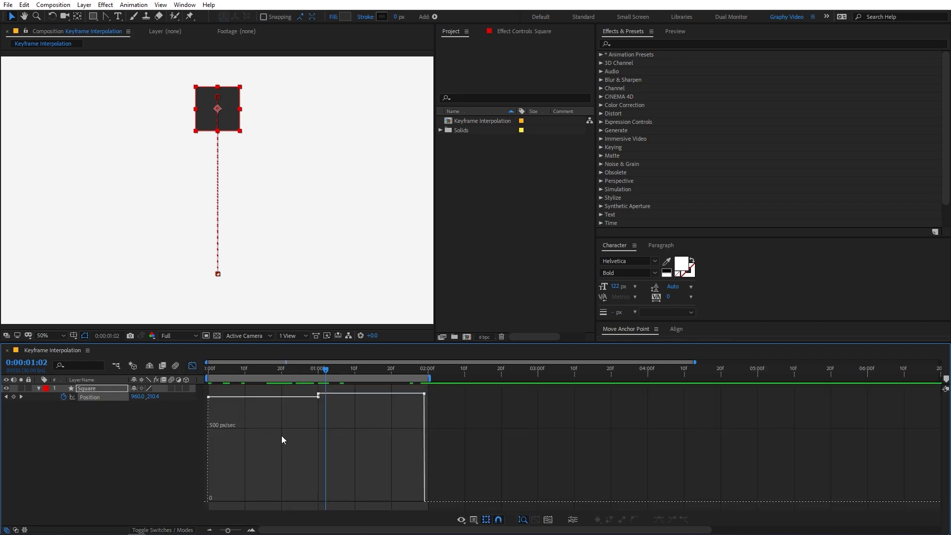
{"action": "key", "text": "space"}
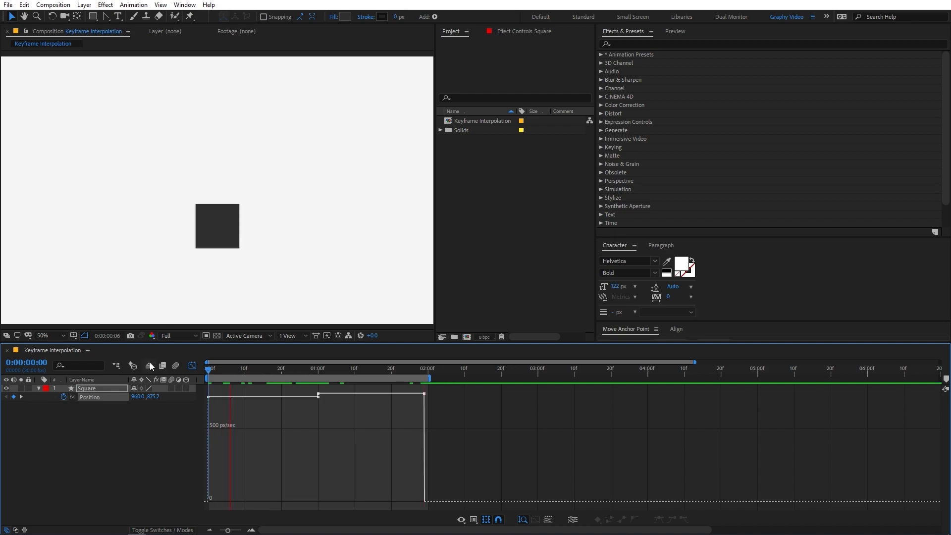
- Return to the keyframe view and apply Easy Ease to all three Position keyframes of the Square layer
{"action": "left_click", "coordinate": [192, 367]}
{"action": "left_click_drag", "start_coordinate": [491, 432], "coordinate": [176, 393]}
{"action": "key", "text": "F9"}
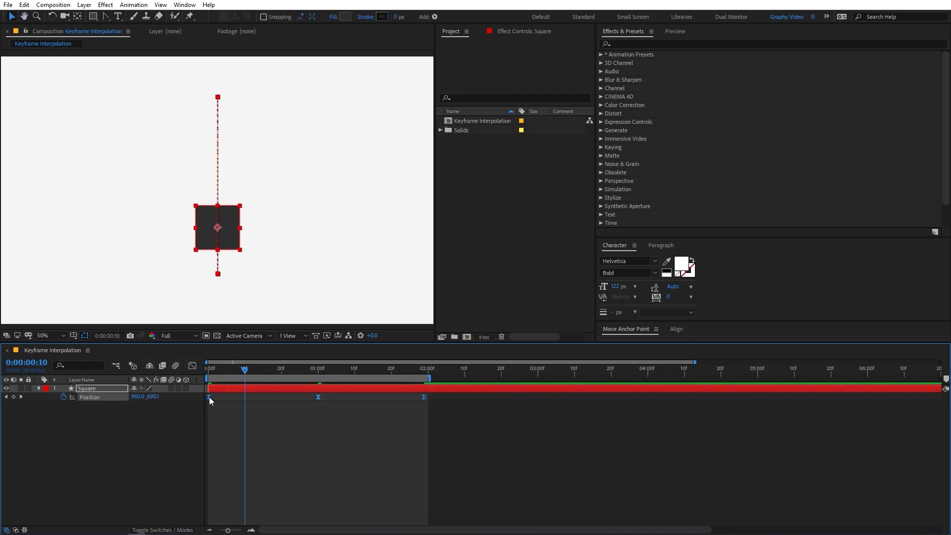
{"action": "right_click", "coordinate": [209, 396]}
{"action": "mouse_move", "coordinate": [261, 520]}
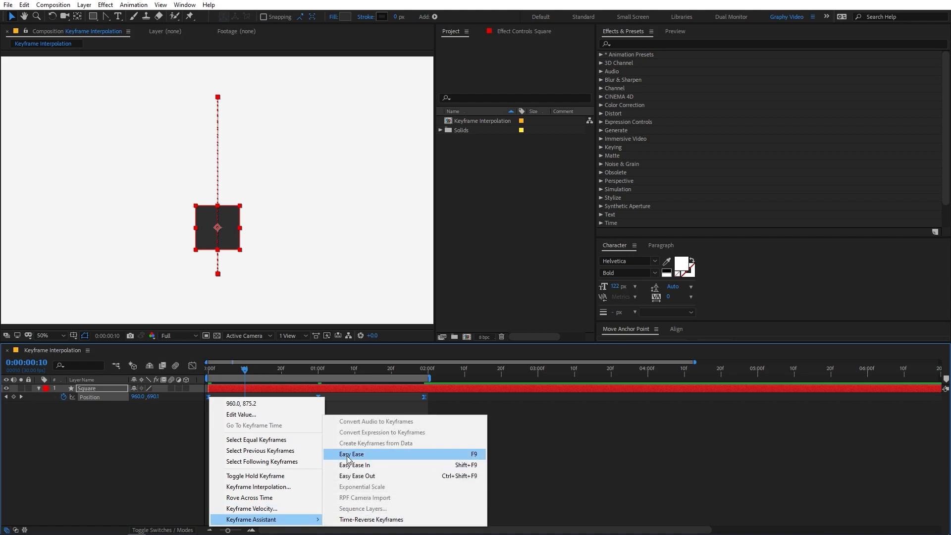
{"action": "left_click", "coordinate": [531, 419]}
- Show the eased Position keyframes in the Graph Editor and preview the animation from the start
{"action": "left_click_drag", "start_coordinate": [486, 430], "coordinate": [186, 396]}
{"action": "left_click", "coordinate": [192, 366]}
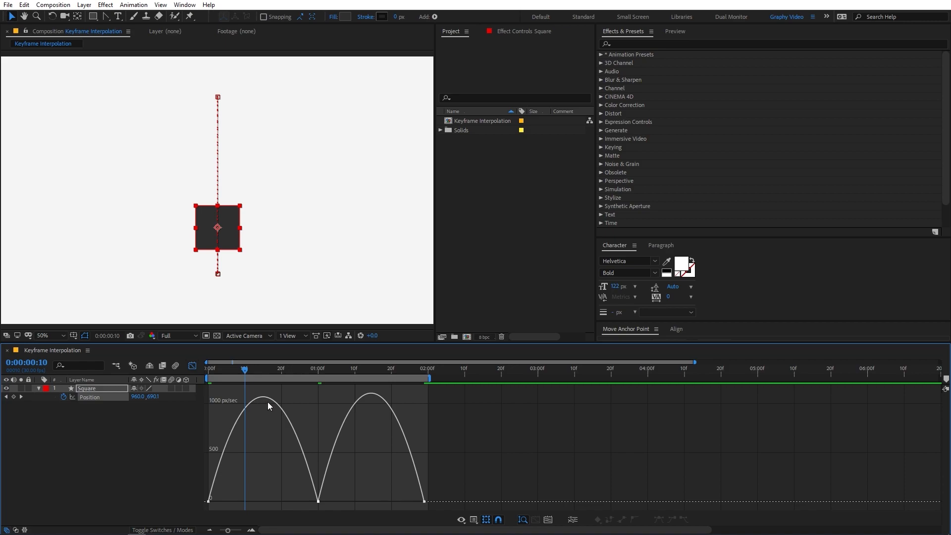
{"action": "key", "text": "Home"}
{"action": "key", "text": "space"}
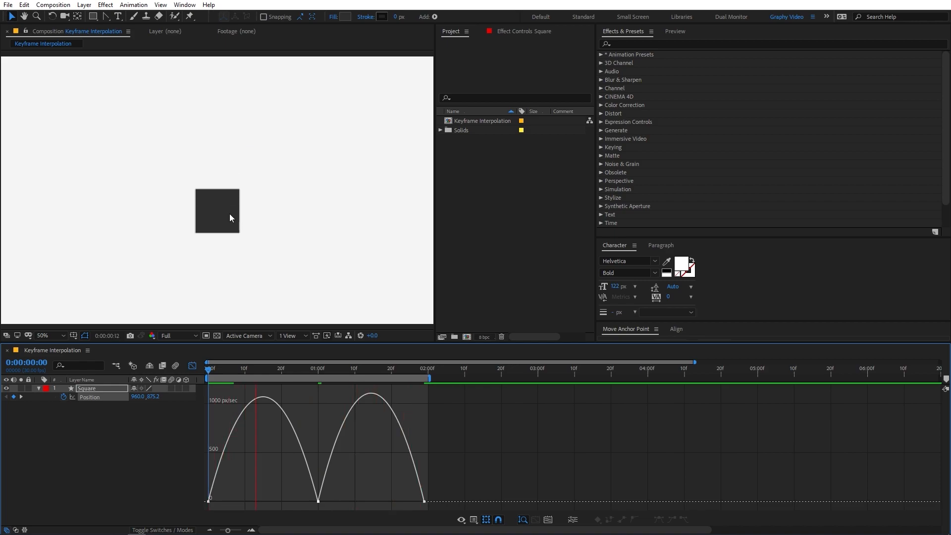
{"action": "key", "text": "space"}
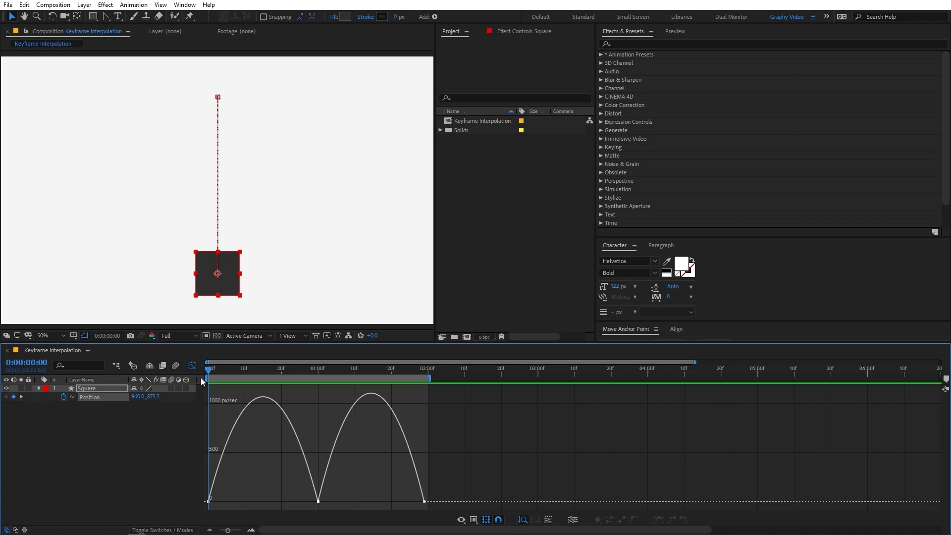
- Scrub through the first second to compare the square's movement with its eased speed curve
{"action": "left_click_drag", "start_coordinate": [210, 370], "coordinate": [218, 370]}
{"action": "mouse_move", "coordinate": [214, 485]}
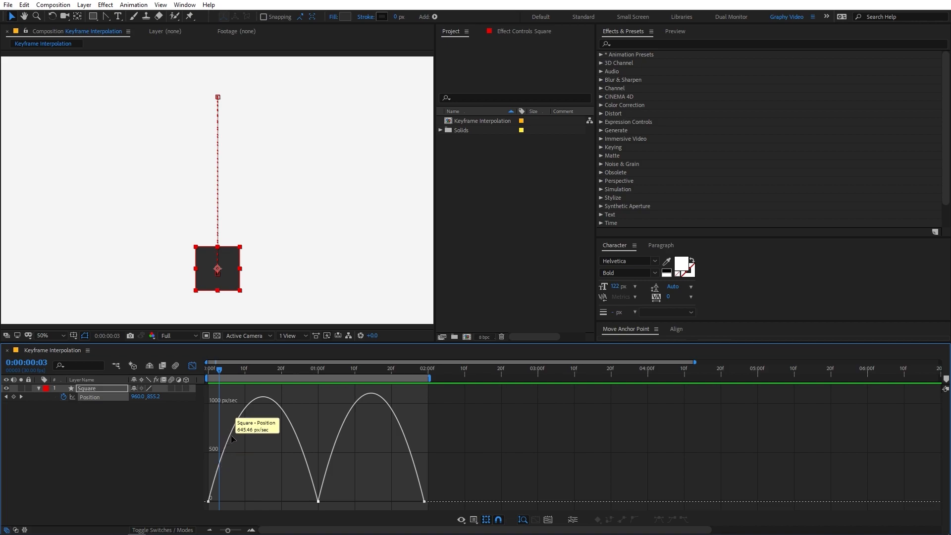
{"action": "left_click_drag", "start_coordinate": [219, 372], "coordinate": [322, 418]}
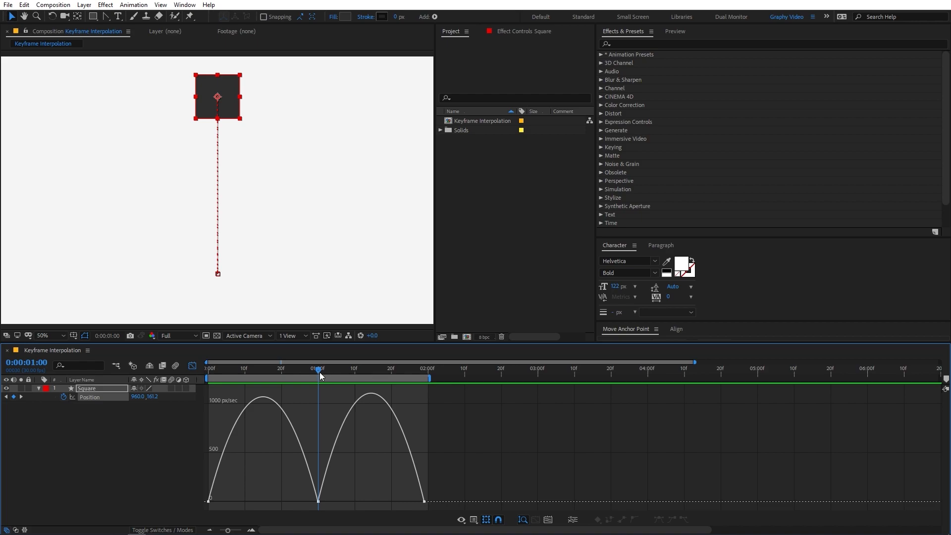
{"action": "left_click_drag", "start_coordinate": [319, 372], "coordinate": [259, 376]}
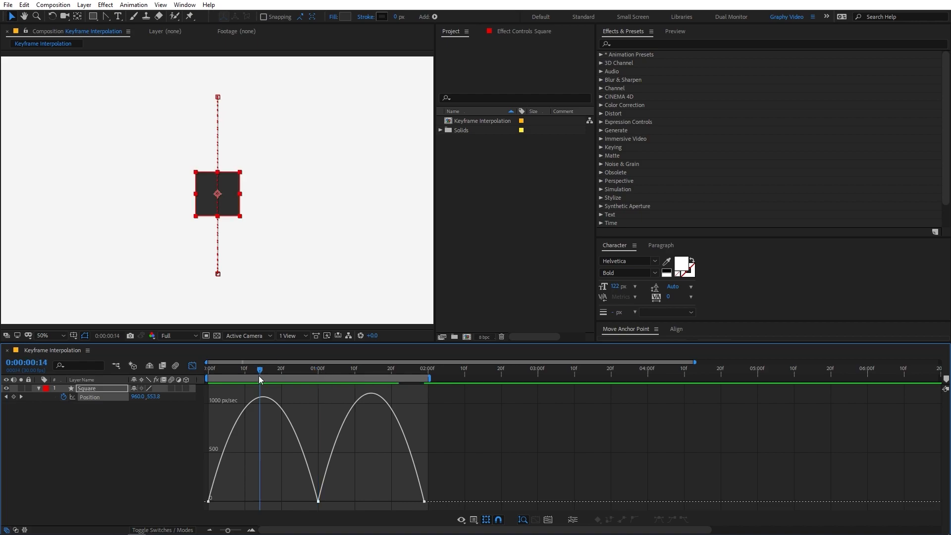
- Extend the first Position keyframe's outgoing ease handle to about frame 15 and preview the animation from the start
{"action": "left_click", "coordinate": [208, 502]}
{"action": "left_click_drag", "start_coordinate": [226, 502], "coordinate": [277, 500]}
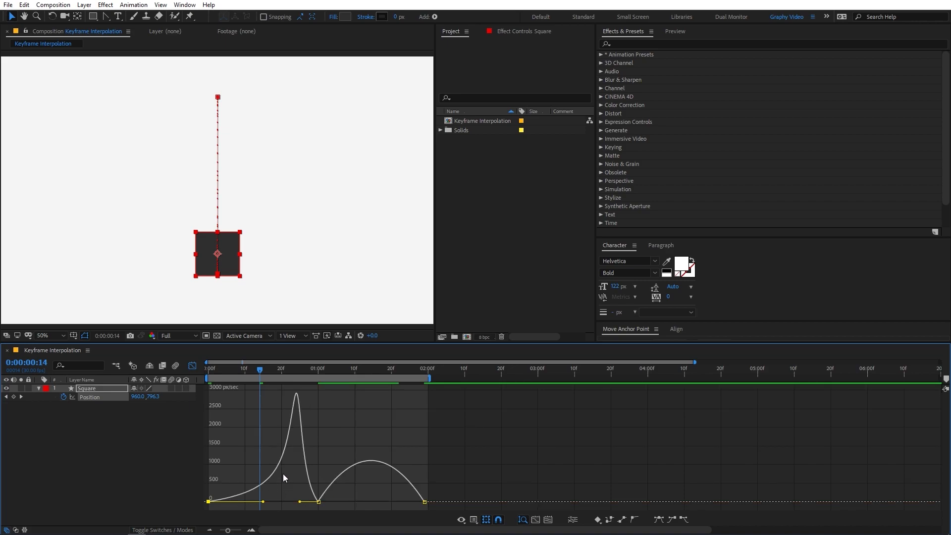
{"action": "mouse_move", "coordinate": [287, 456]}
{"action": "left_click_drag", "start_coordinate": [260, 370], "coordinate": [201, 373]}
{"action": "key", "text": "space"}
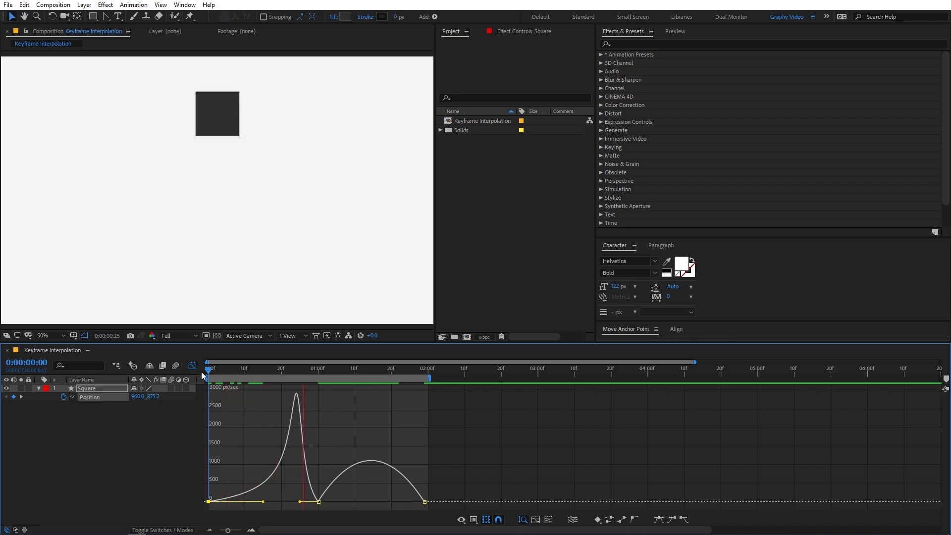
{"action": "key", "text": "space"}
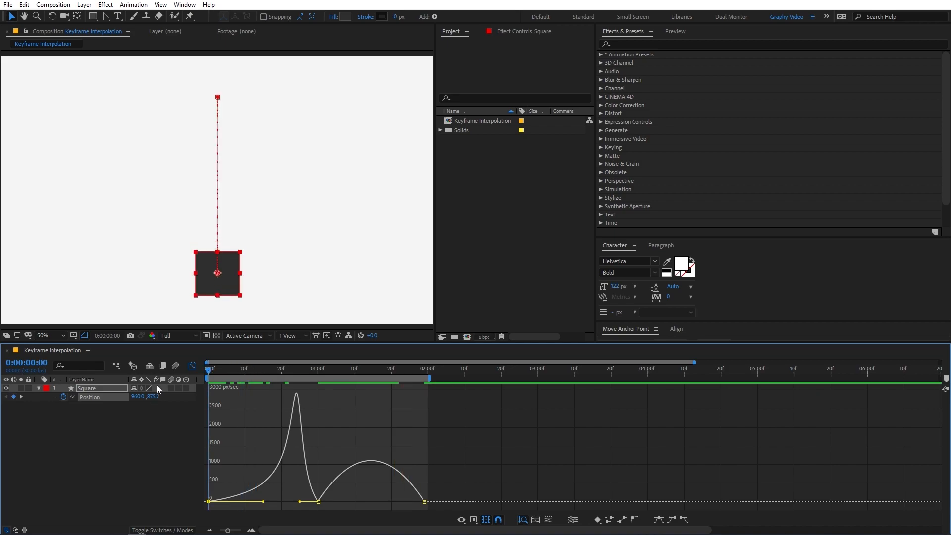
- Scrub through the animation to compare both speed curves with the square's motion, and return to the start
{"action": "left_click_drag", "start_coordinate": [209, 371], "coordinate": [224, 370]}
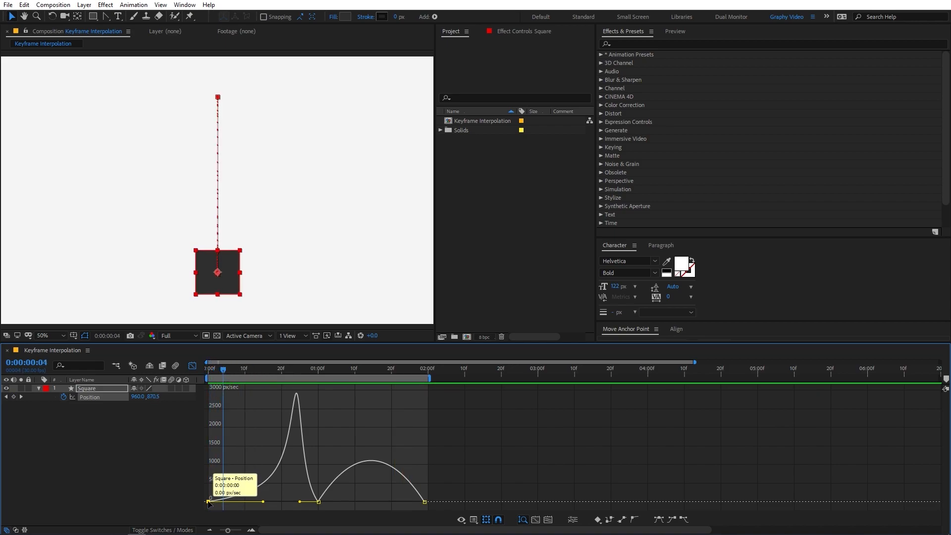
{"action": "left_click_drag", "start_coordinate": [224, 368], "coordinate": [252, 372]}
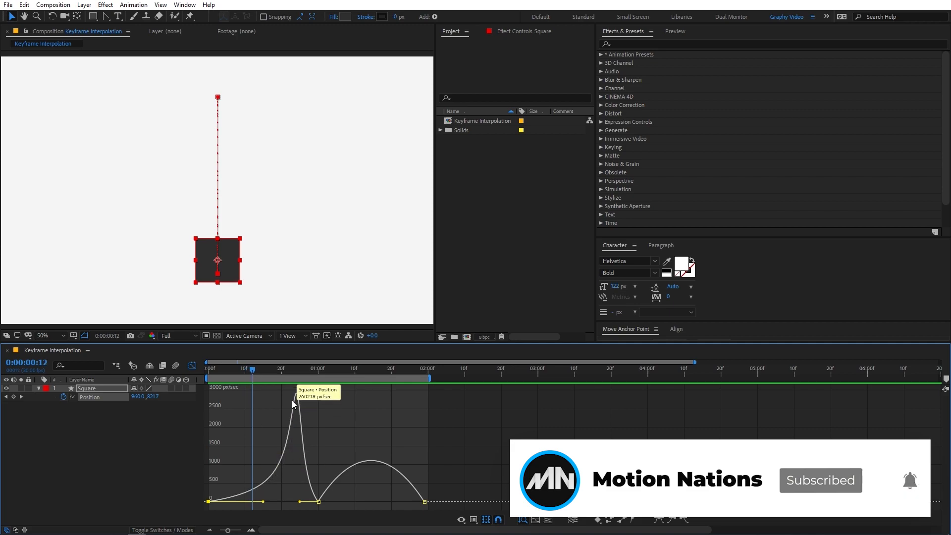
{"action": "mouse_move", "coordinate": [246, 369]}
{"action": "left_mouse_down"}
{"action": "mouse_move", "coordinate": [301, 370]}
{"action": "mouse_move", "coordinate": [391, 422]}
{"action": "left_mouse_up"}
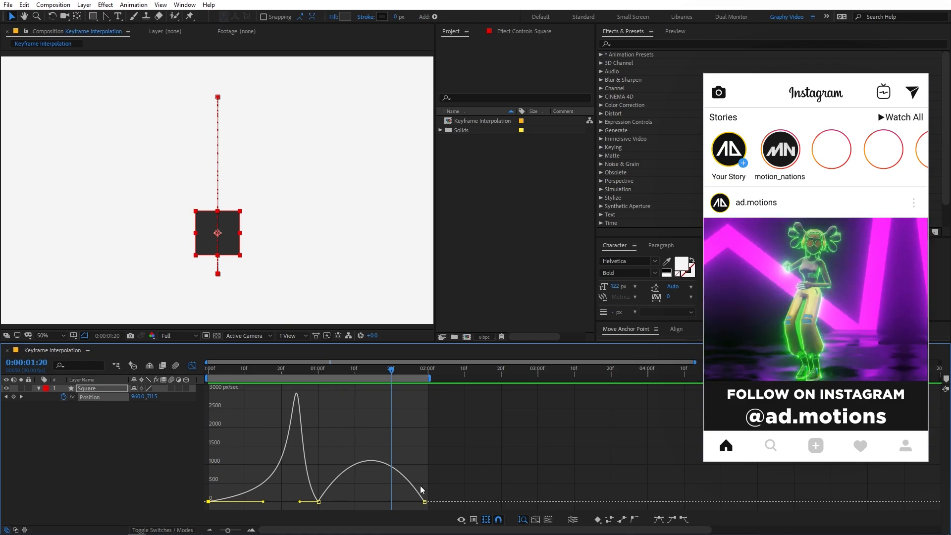
{"action": "key", "text": "space"}
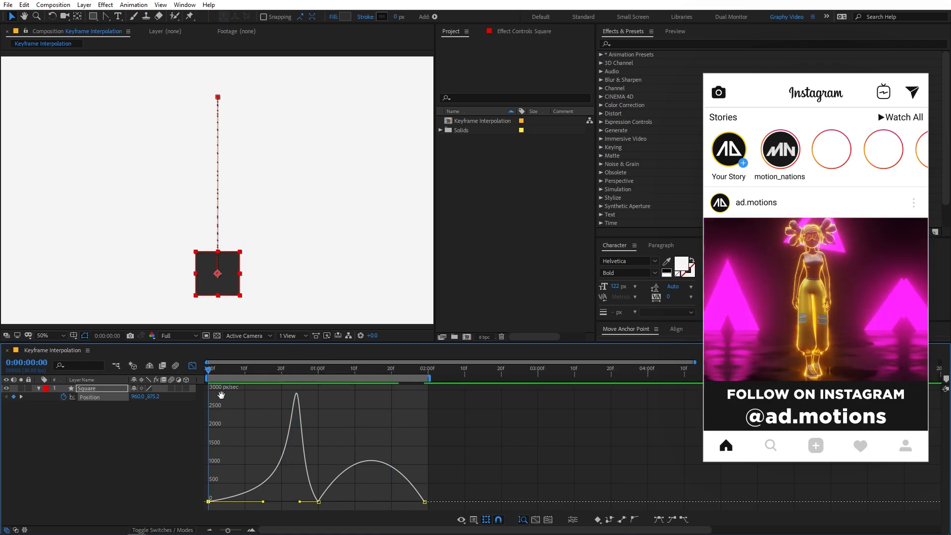
- Extend the outgoing ease handle of the Position keyframe at 0:00:01:00 to about halfway to the last keyframe and preview the animation
{"action": "left_click_drag", "start_coordinate": [220, 373], "coordinate": [319, 369]}
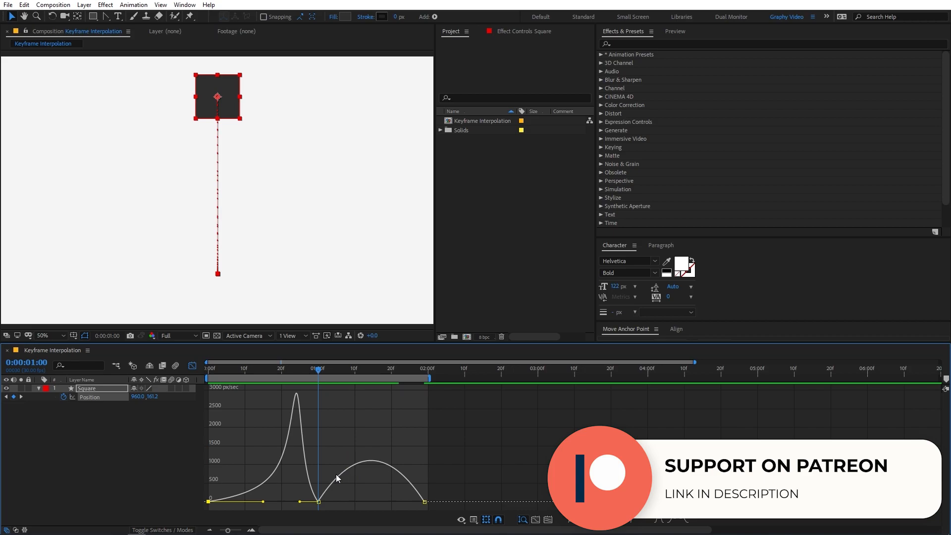
{"action": "left_click", "coordinate": [319, 502]}
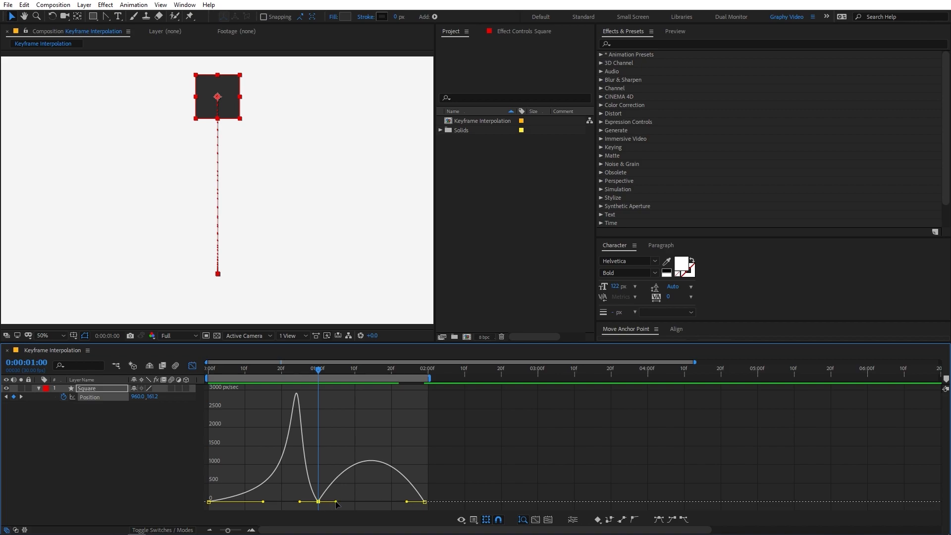
{"action": "left_click_drag", "start_coordinate": [336, 502], "coordinate": [383, 497]}
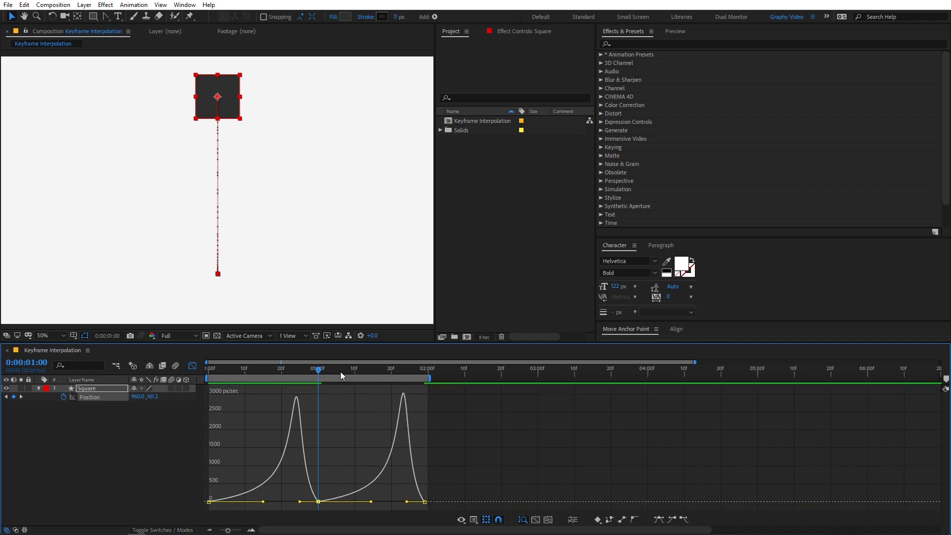
{"action": "key", "text": "Home"}
{"action": "key", "text": "space"}
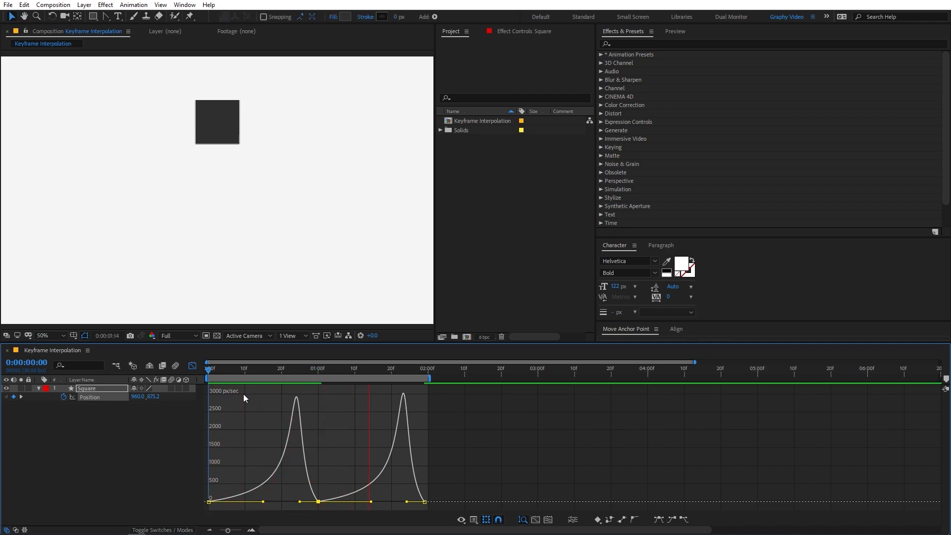
- Scrub past the second speed peak to 0:00:01:27 and replay the animation from the start
{"action": "left_click_drag", "start_coordinate": [233, 367], "coordinate": [401, 409]}
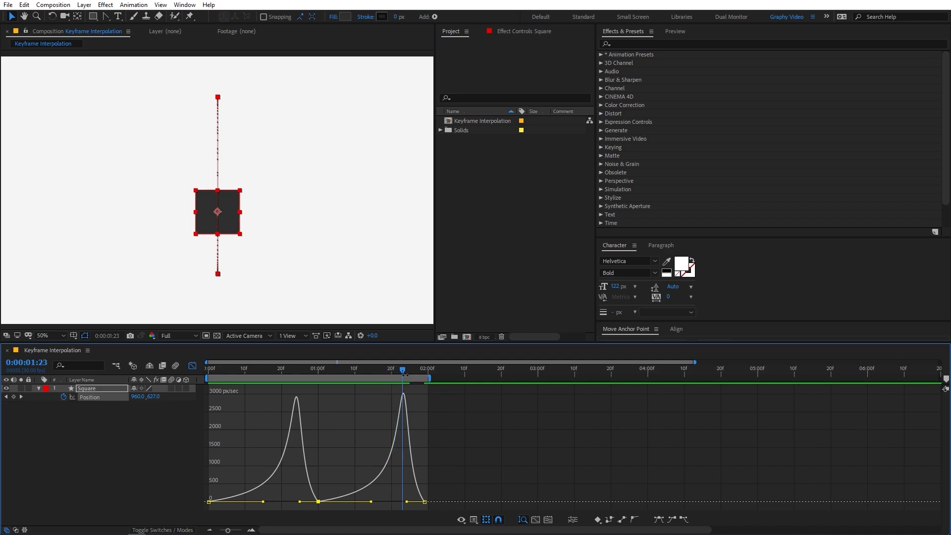
{"action": "left_click_drag", "start_coordinate": [403, 370], "coordinate": [417, 373]}
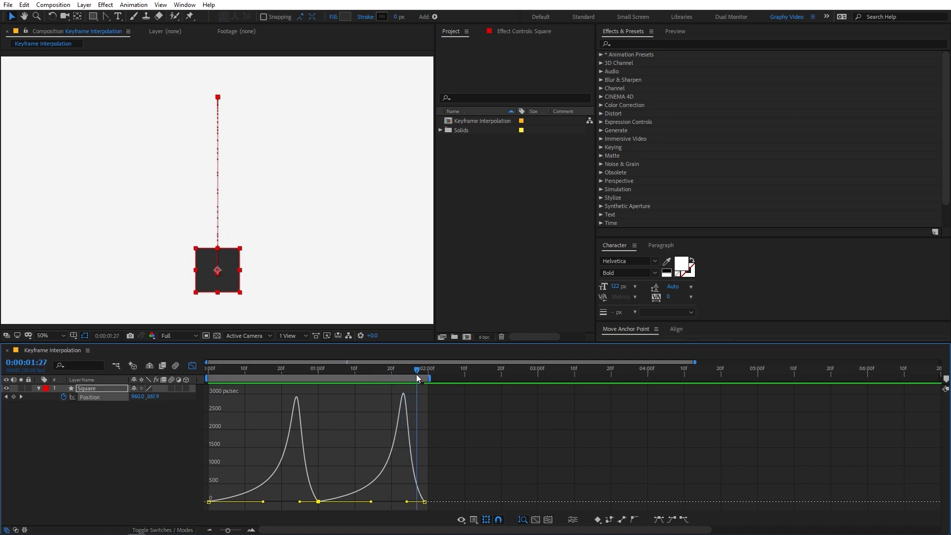
{"action": "key", "text": "Home"}
{"action": "key", "text": "space"}
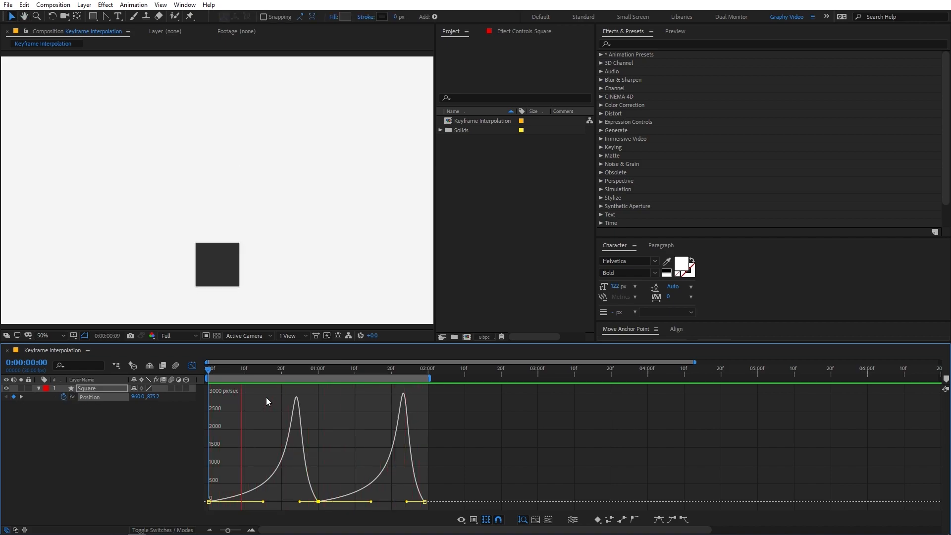
{"action": "key", "text": "space"}
- Extend the incoming ease handles of the middle and last Position keyframes back to about the midpoints of their segments
{"action": "left_click_drag", "start_coordinate": [303, 370], "coordinate": [300, 372]}
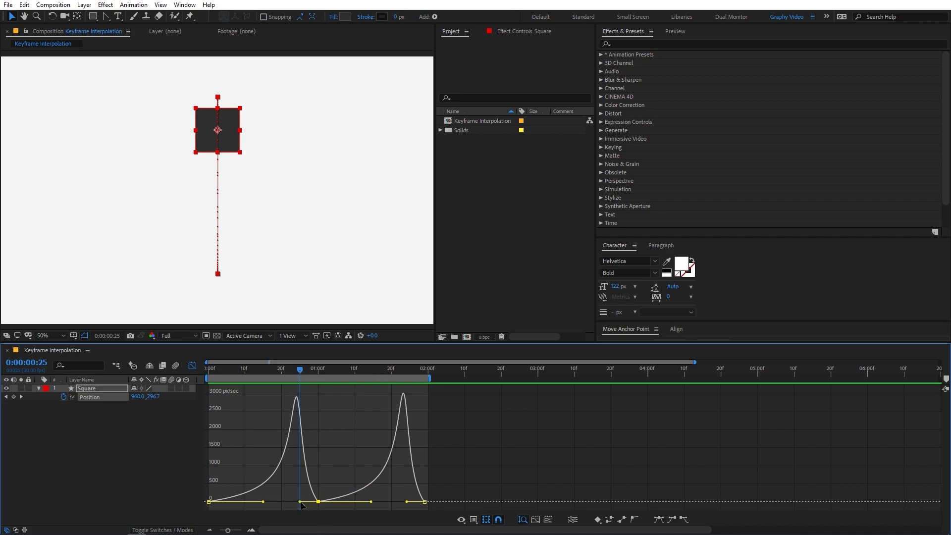
{"action": "left_click_drag", "start_coordinate": [299, 503], "coordinate": [264, 505]}
{"action": "left_click", "coordinate": [306, 438]}
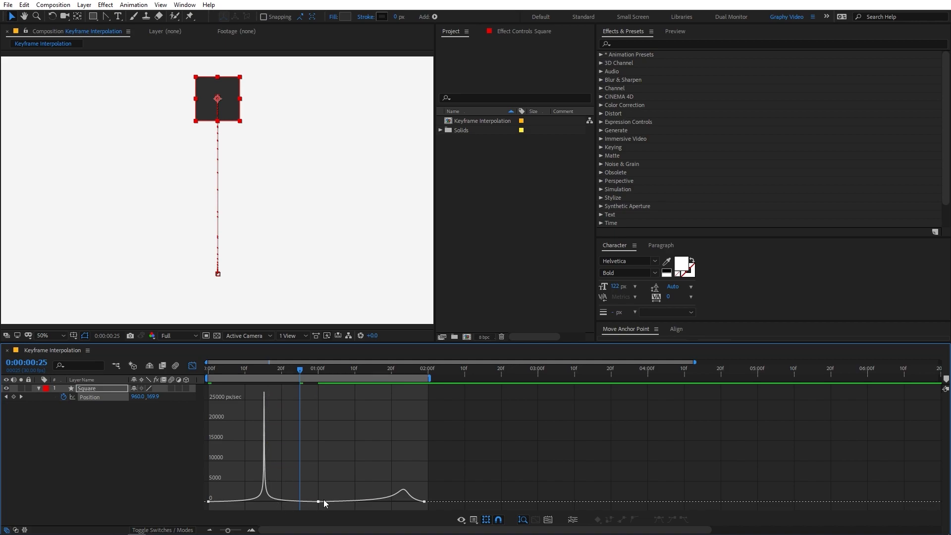
{"action": "left_click", "coordinate": [425, 502]}
{"action": "left_click_drag", "start_coordinate": [407, 502], "coordinate": [374, 500]}
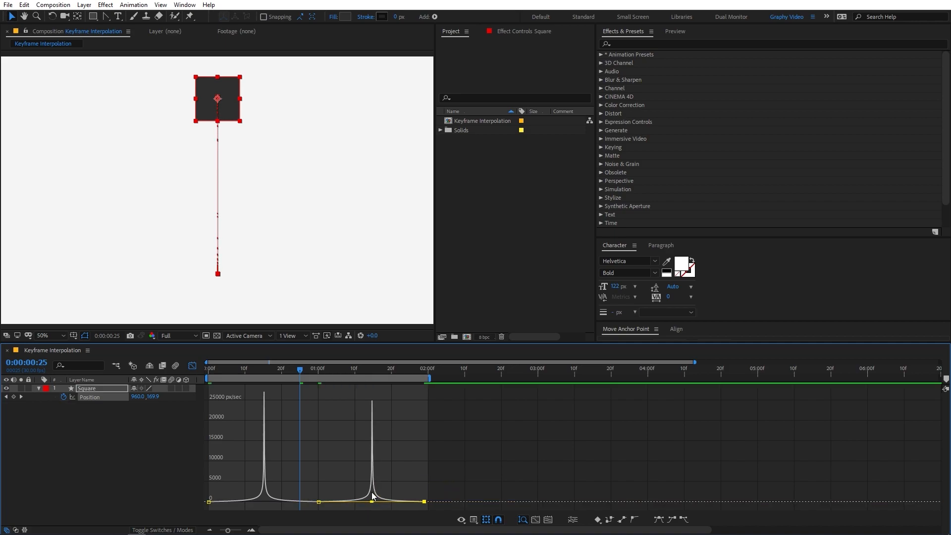
- Deselect the keyframes and preview the sharply peaked animation from the start
{"action": "left_click", "coordinate": [208, 382]}
{"action": "left_click", "coordinate": [345, 432]}
{"action": "key", "text": "space"}
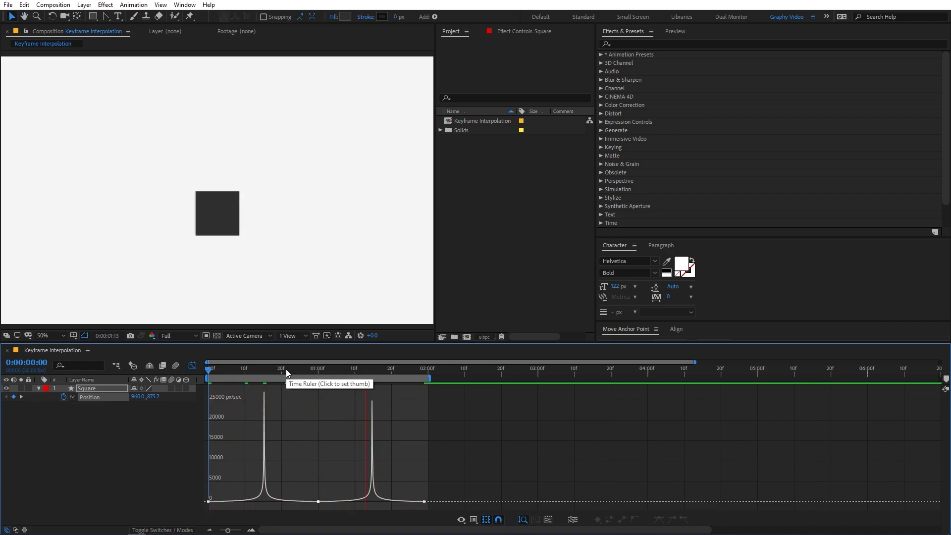
{"action": "left_click_drag", "start_coordinate": [278, 371], "coordinate": [214, 393]}
{"action": "key", "text": "space"}
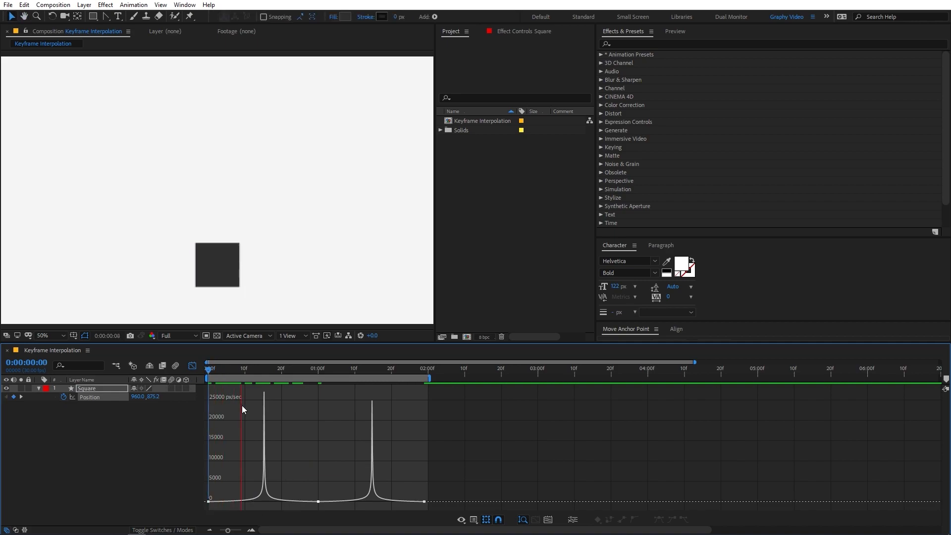
- Step from the first frame to frame 10 to examine the square's slow start against the speed graph
{"action": "left_click", "coordinate": [317, 371]}
{"action": "key", "text": "Home"}
{"action": "key", "text": "Page_Down"}
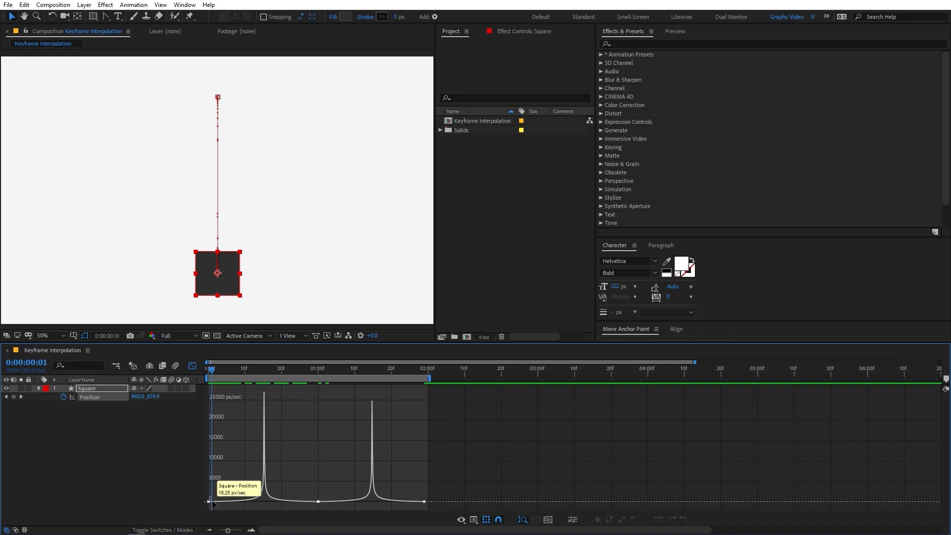
{"action": "left_click_drag", "start_coordinate": [212, 370], "coordinate": [245, 382]}
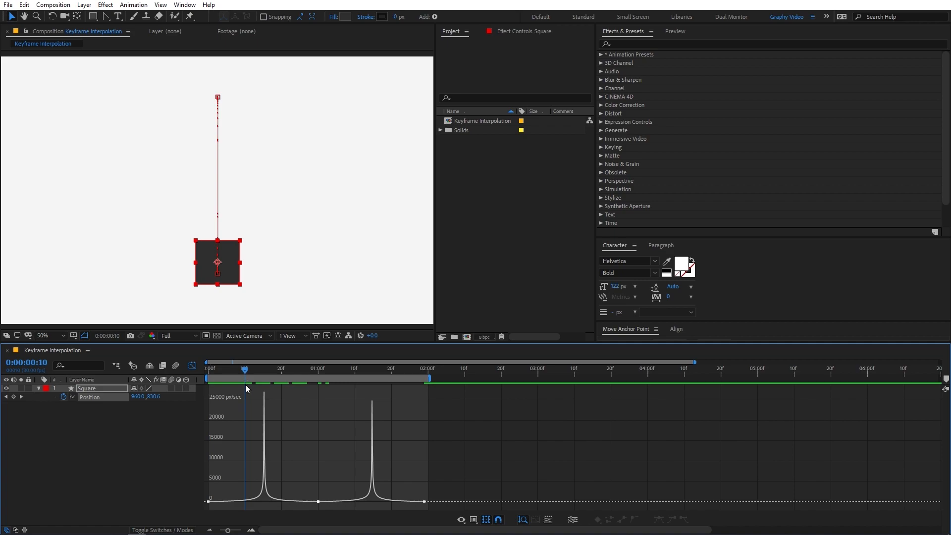
- Examine the first speed peak around frames 15 and 16 at a magnified time scale and restore the full timeline range
{"action": "left_click", "coordinate": [239, 530]}
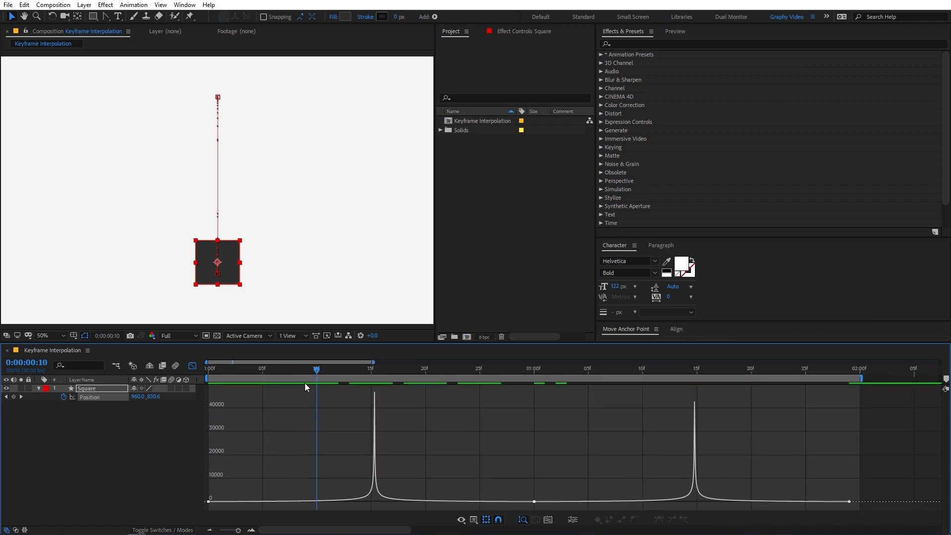
{"action": "left_click_drag", "start_coordinate": [317, 370], "coordinate": [371, 389]}
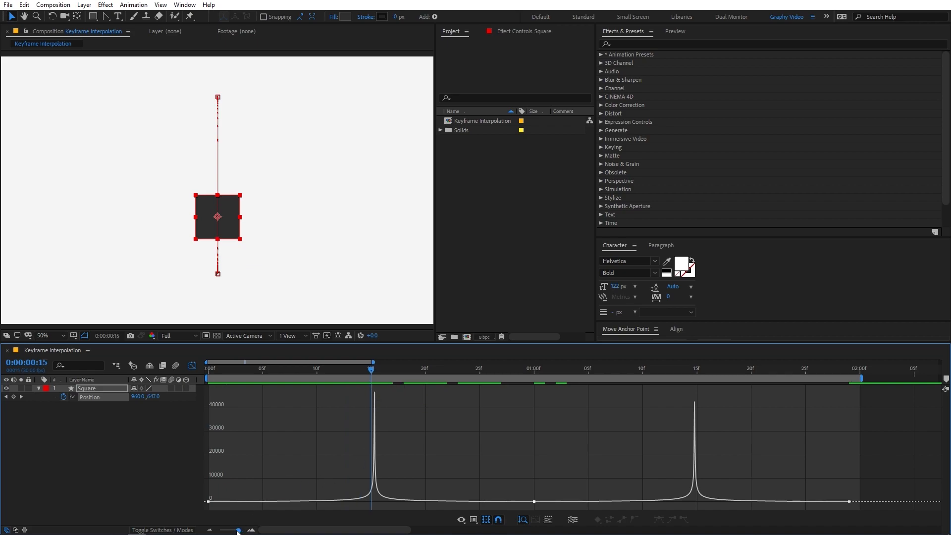
{"action": "left_click_drag", "start_coordinate": [237, 531], "coordinate": [241, 529]}
{"action": "mouse_move", "coordinate": [580, 375]}
{"action": "left_mouse_down"}
{"action": "mouse_move", "coordinate": [572, 376]}
{"action": "mouse_move", "coordinate": [590, 375]}
{"action": "left_mouse_up"}
{"action": "left_click_drag", "start_coordinate": [241, 530], "coordinate": [205, 532]}
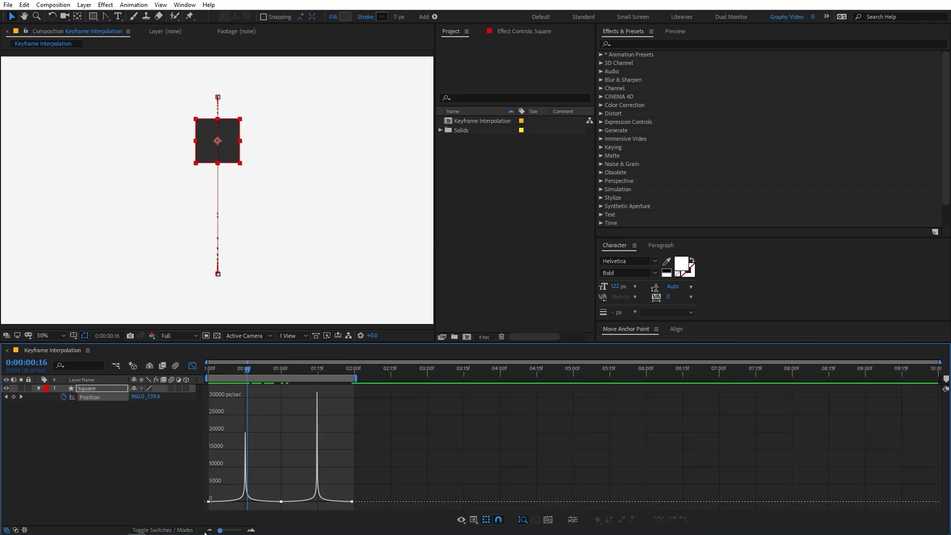
- Preview the sharply peaked Position animation and scrub to the first speed peak at frame 15
{"action": "key", "text": "space"}
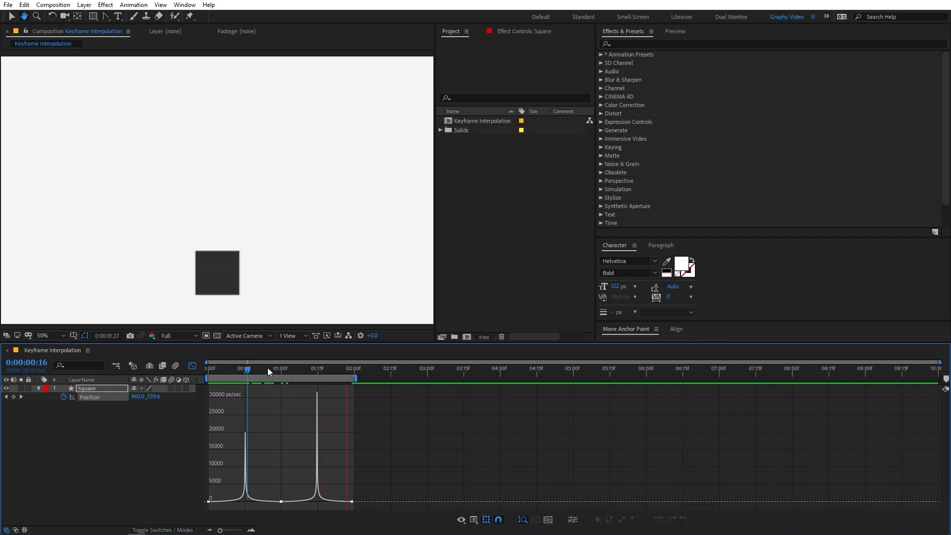
{"action": "left_click", "coordinate": [285, 371]}
{"action": "key", "text": "space"}
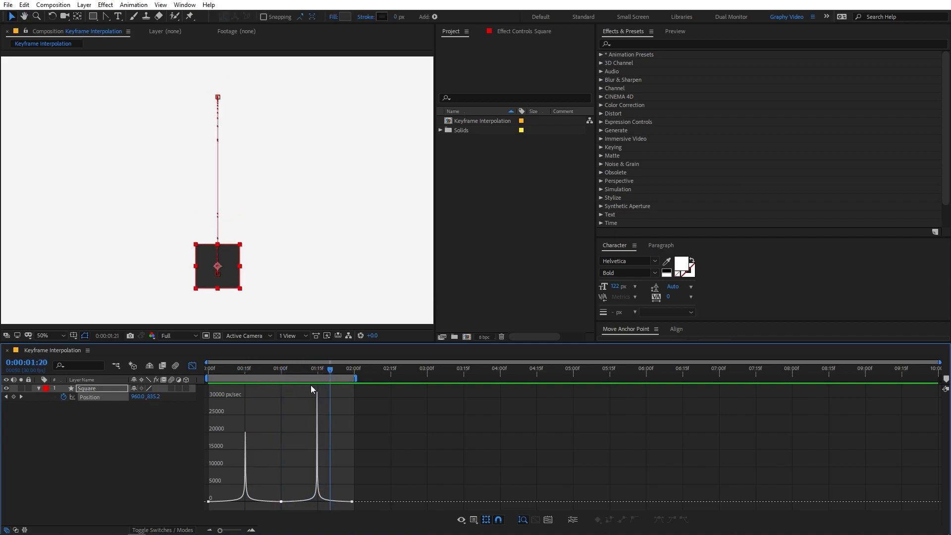
{"action": "left_click_drag", "start_coordinate": [202, 409], "coordinate": [245, 435]}
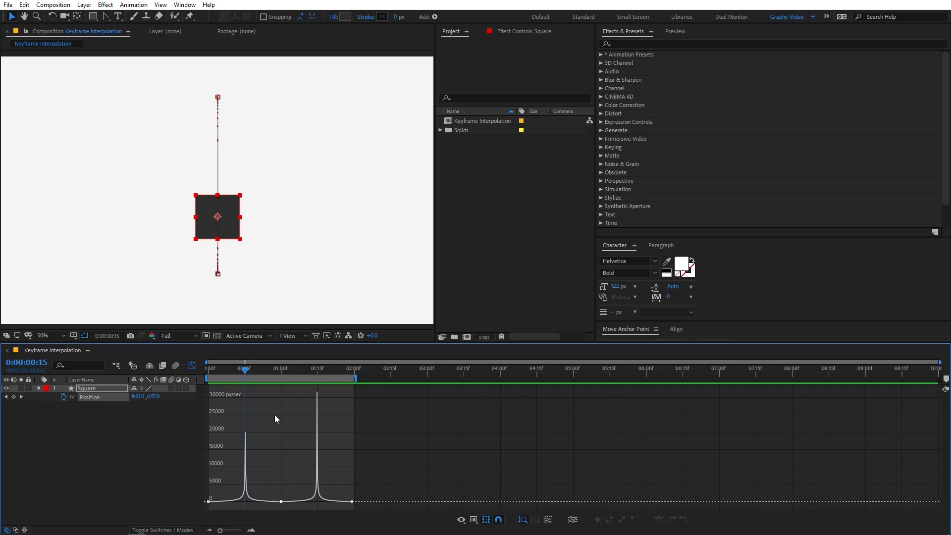
- Reset all three Position keyframes to the default Easy Ease curve and deselect them
{"action": "left_click_drag", "start_coordinate": [297, 497], "coordinate": [194, 507]}
{"action": "key", "text": "F9"}
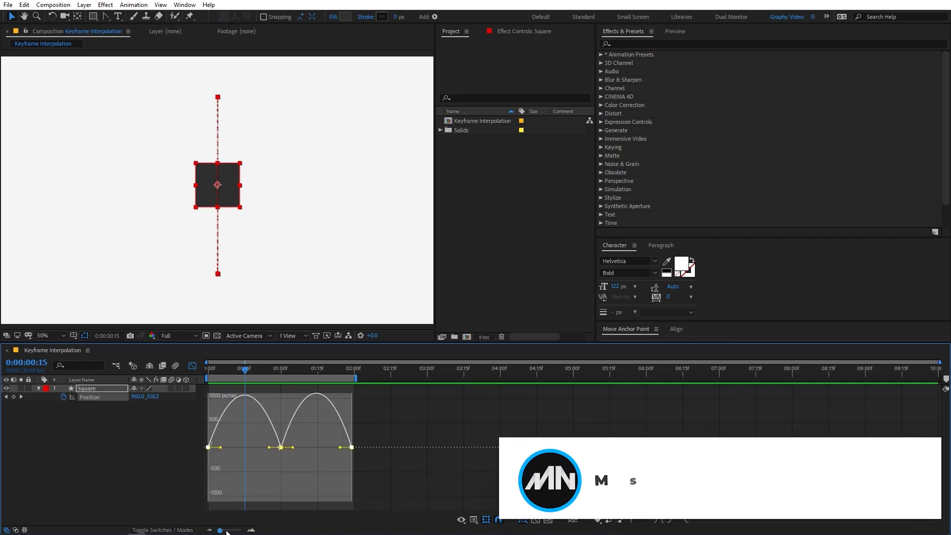
{"action": "scroll", "coordinate": [331, 476], "scroll_direction": "up", "scroll_amount": 4}
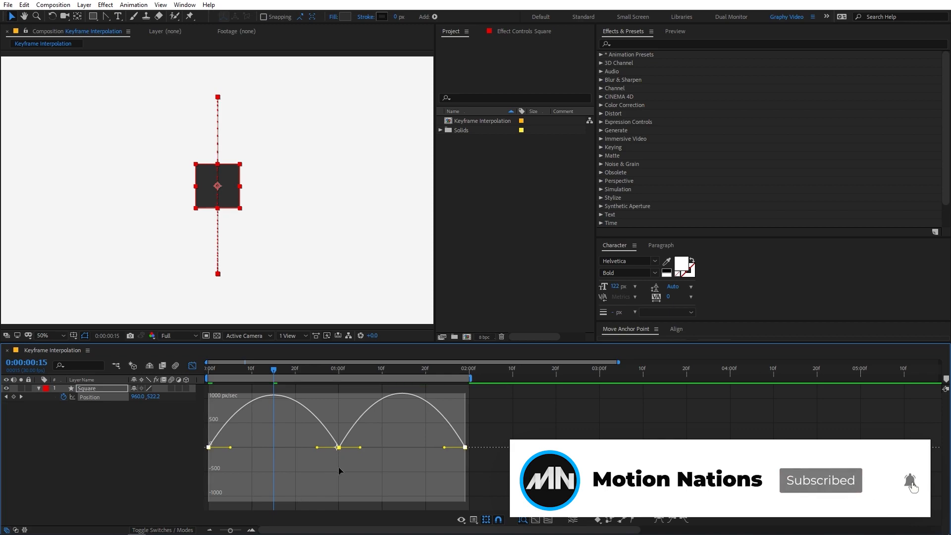
{"action": "left_click", "coordinate": [321, 386]}
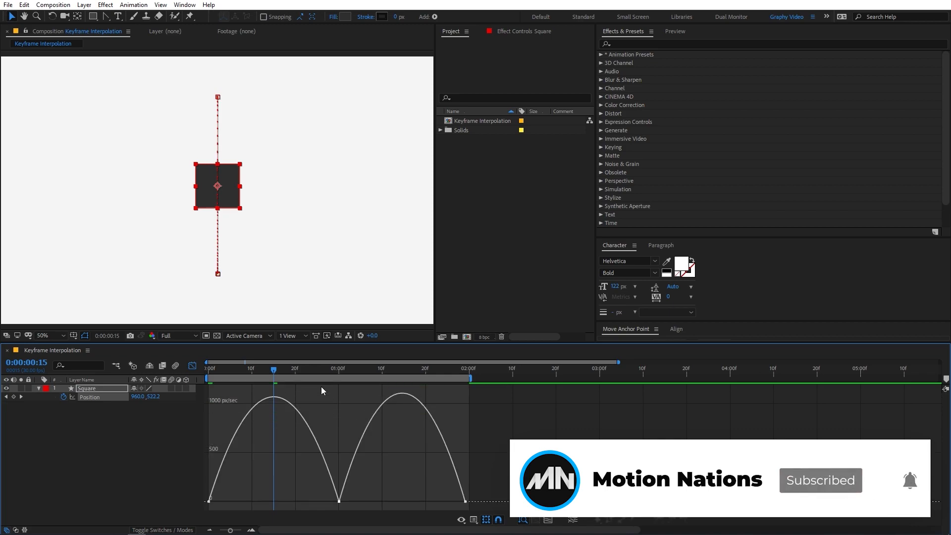
- Extend the middle Position keyframe's ease handles outward, collapse the first and last keyframes' handles, and preview the motion from the start
{"action": "left_click", "coordinate": [338, 501]}
{"action": "left_click_drag", "start_coordinate": [318, 501], "coordinate": [256, 500]}
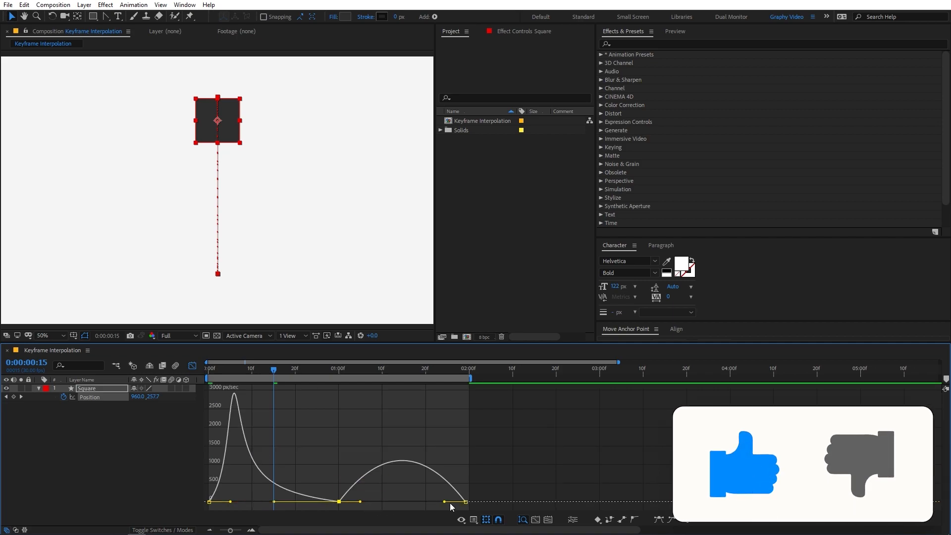
{"action": "left_click_drag", "start_coordinate": [230, 502], "coordinate": [211, 503]}
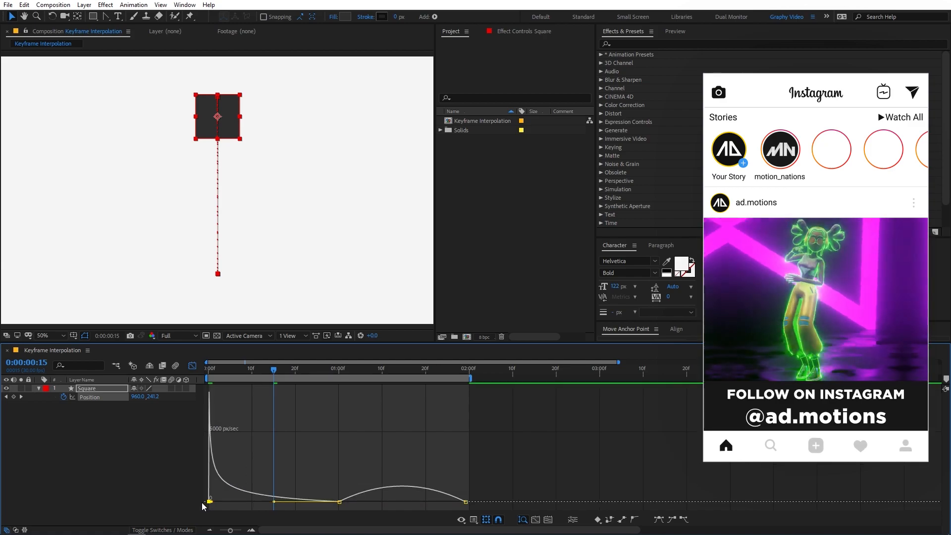
{"action": "left_click", "coordinate": [340, 502]}
{"action": "left_click_drag", "start_coordinate": [360, 502], "coordinate": [491, 501]}
{"action": "key", "text": "space"}
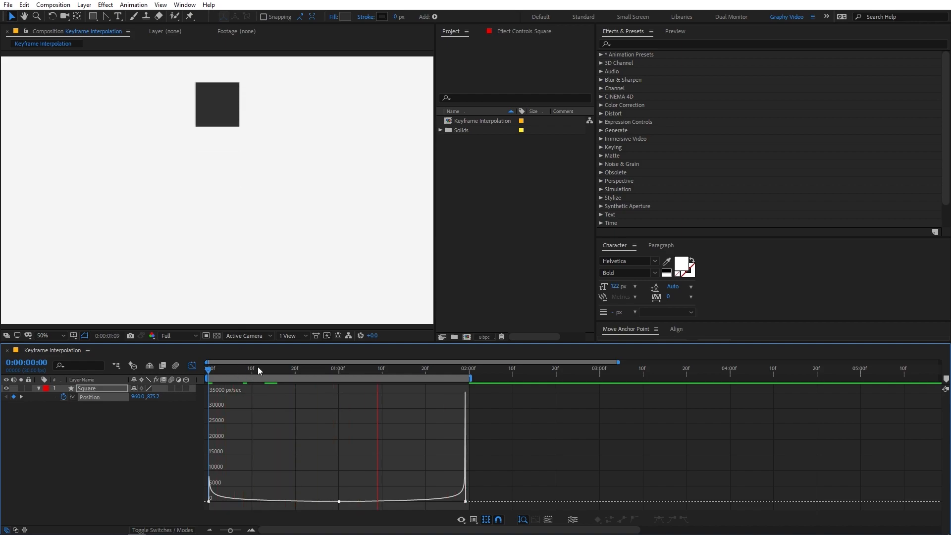
{"action": "key", "text": "space"}
- Examine the square's fast start, slow middle and fast end by scrubbing from the first frame to 2 seconds and replaying
{"action": "left_click_drag", "start_coordinate": [230, 530], "coordinate": [237, 531]}
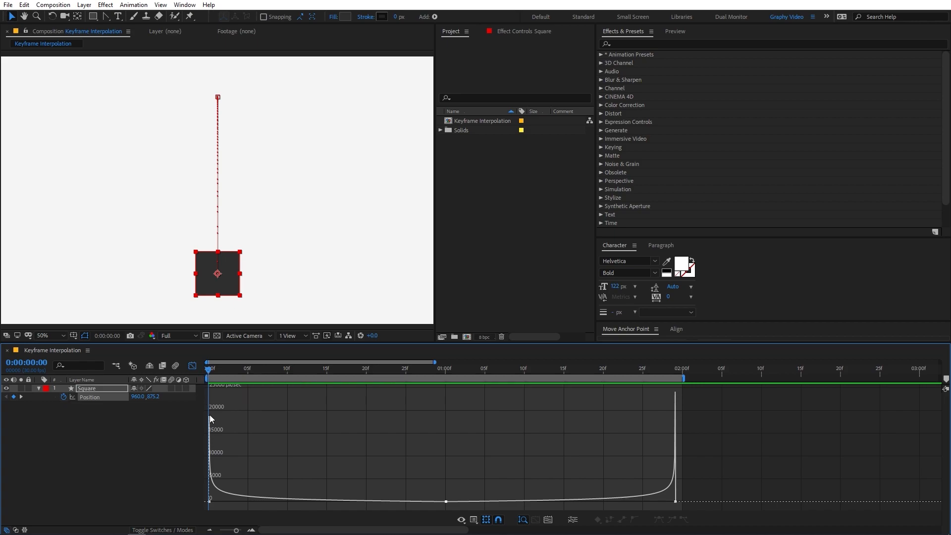
{"action": "left_click_drag", "start_coordinate": [207, 370], "coordinate": [225, 370]}
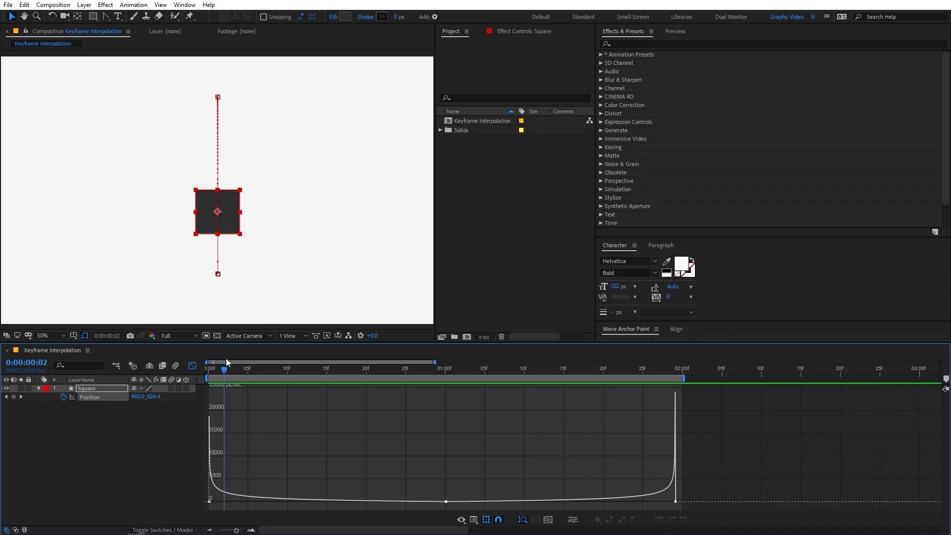
{"action": "left_click_drag", "start_coordinate": [224, 370], "coordinate": [446, 394]}
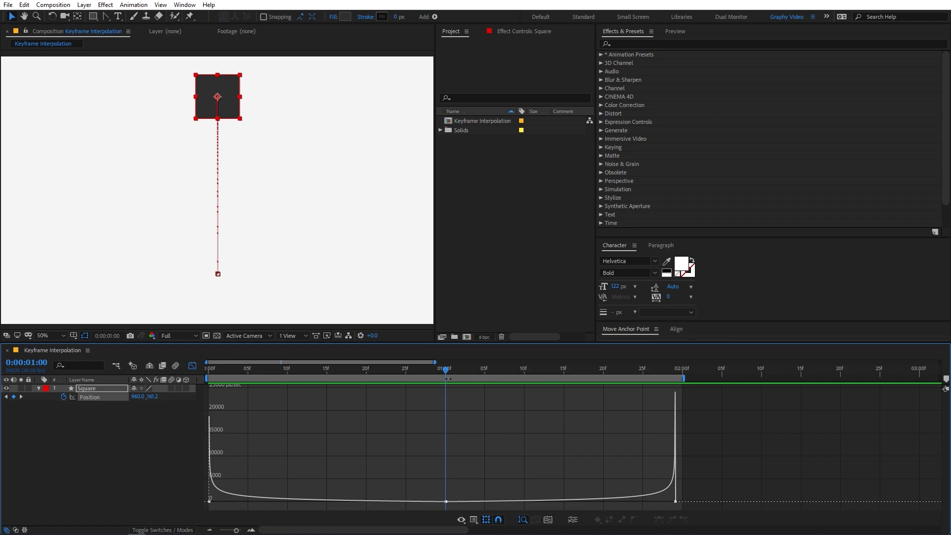
{"action": "left_click_drag", "start_coordinate": [460, 376], "coordinate": [681, 377]}
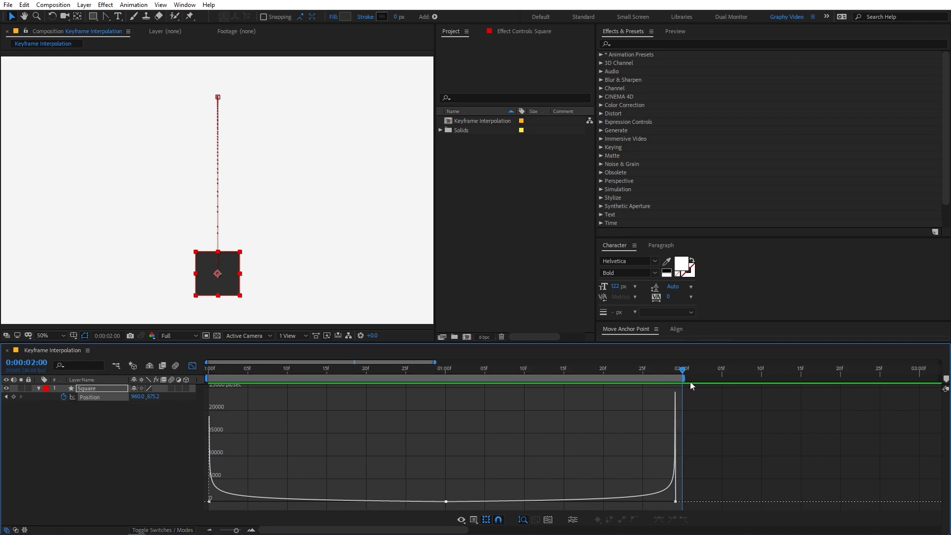
{"action": "left_click_drag", "start_coordinate": [682, 371], "coordinate": [117, 366]}
{"action": "key", "text": "space"}
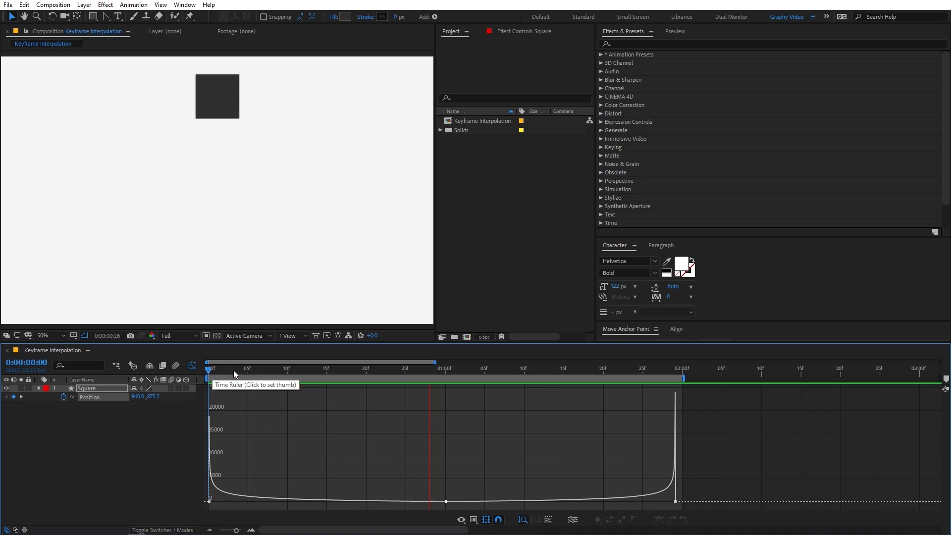
{"action": "key", "text": "space"}
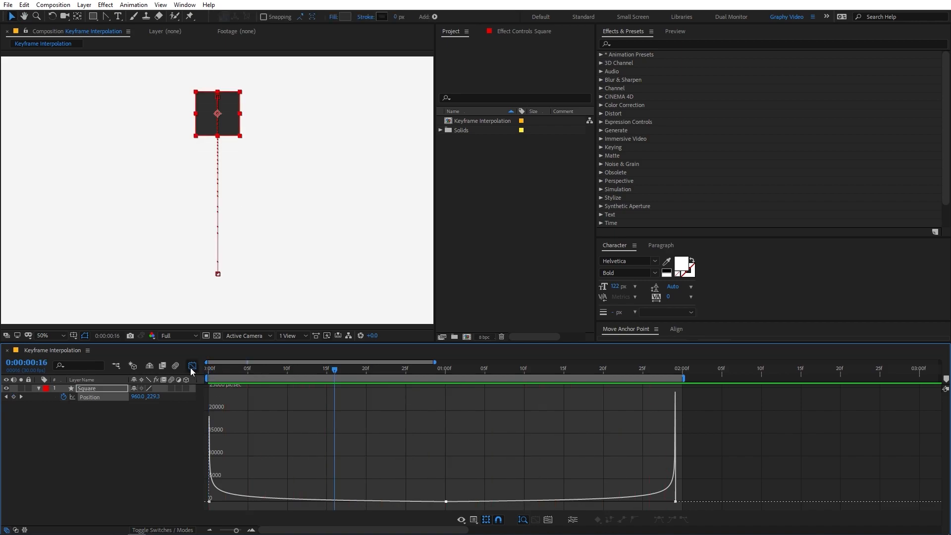
- At 1 second, remove all Position keyframes and move the square to about the vertical centre of the frame
{"action": "left_click_drag", "start_coordinate": [327, 373], "coordinate": [447, 378]}
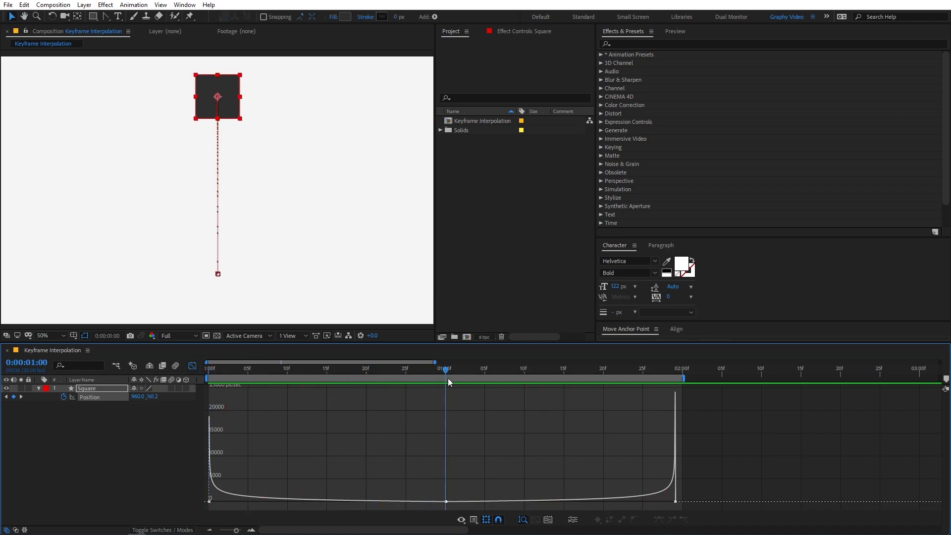
{"action": "left_click", "coordinate": [192, 366]}
{"action": "left_click", "coordinate": [64, 396]}
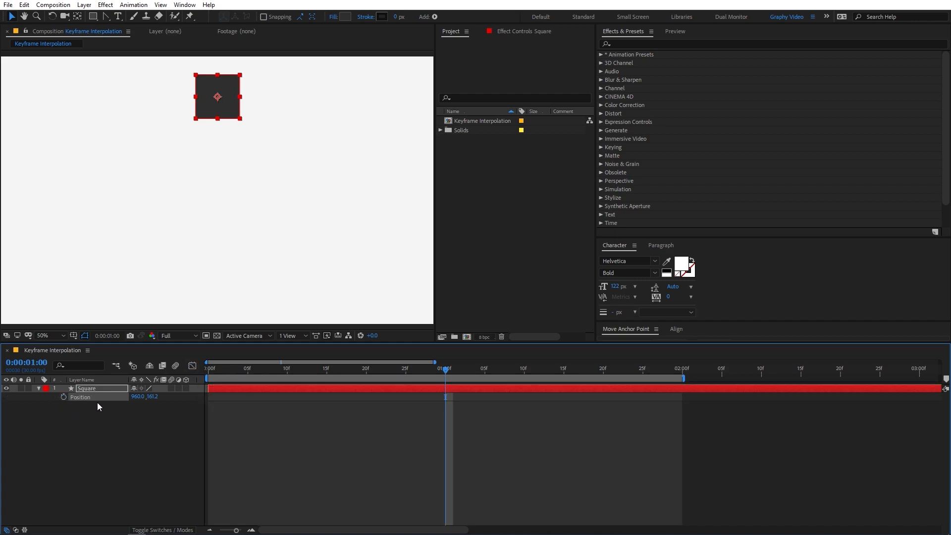
{"action": "left_click_drag", "start_coordinate": [151, 399], "coordinate": [279, 428]}
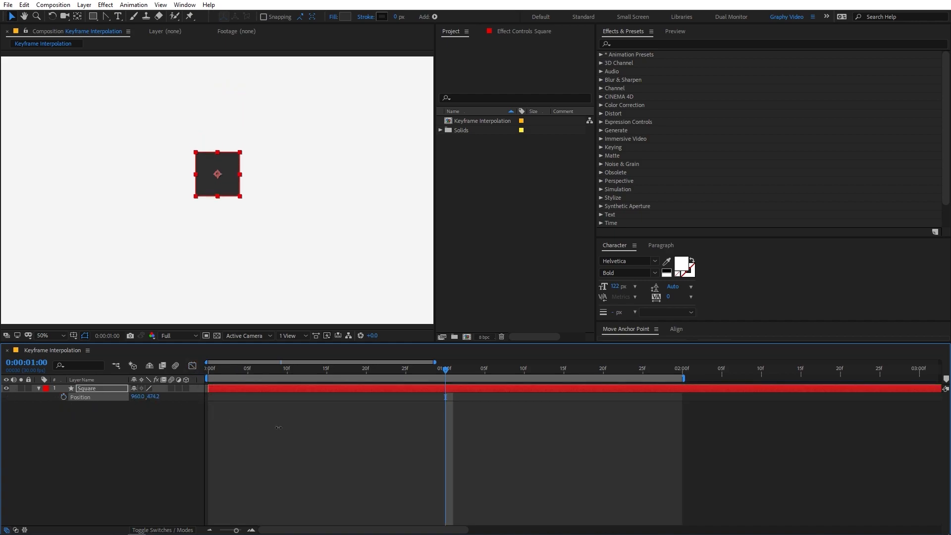
- Add a Scale keyframe to the square at 1 second and set its Scale to 0% at the first frame
{"action": "key", "text": "s"}
{"action": "left_click", "coordinate": [63, 397]}
{"action": "key", "text": "Home"}
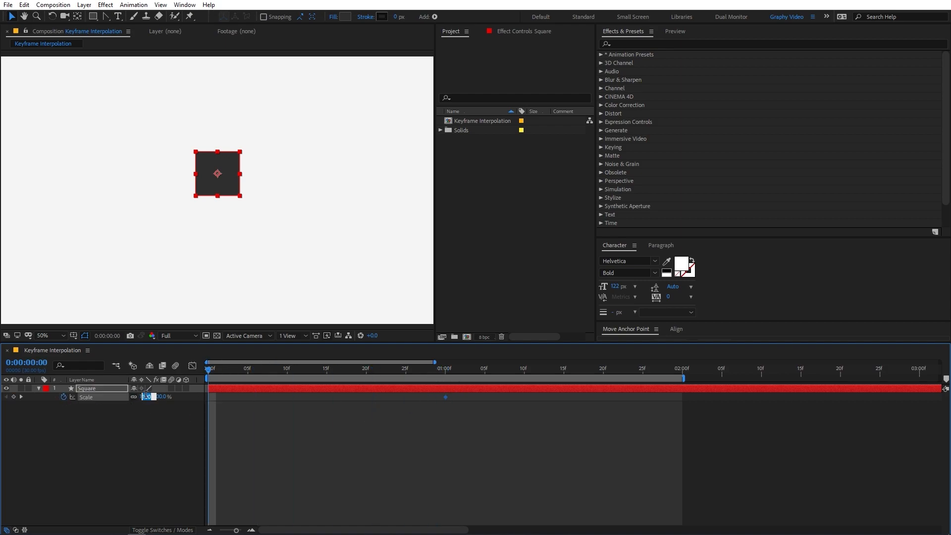
{"action": "type", "text": "0"}
{"action": "key", "text": "Return"}
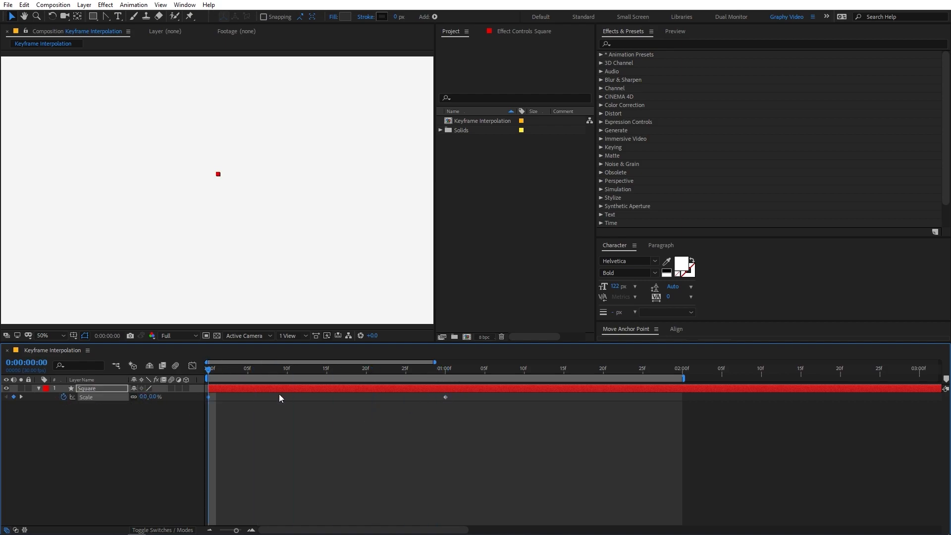
- Enlarge the square's Scale to about 284% at the 1-second keyframe
{"action": "left_click_drag", "start_coordinate": [311, 378], "coordinate": [445, 369]}
{"action": "key", "text": "ctrl+z"}
{"action": "left_click_drag", "start_coordinate": [151, 400], "coordinate": [275, 457]}
{"action": "left_click_drag", "start_coordinate": [236, 530], "coordinate": [228, 530]}
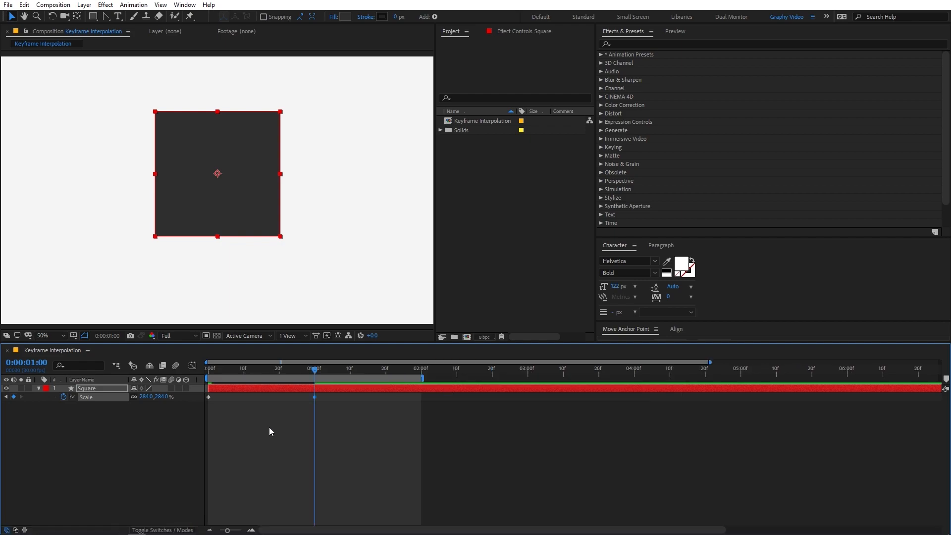
- Set the square's Scale back to 0% at 0:00:01:29 and preview the animation from the start
{"action": "left_click_drag", "start_coordinate": [320, 374], "coordinate": [418, 378]}
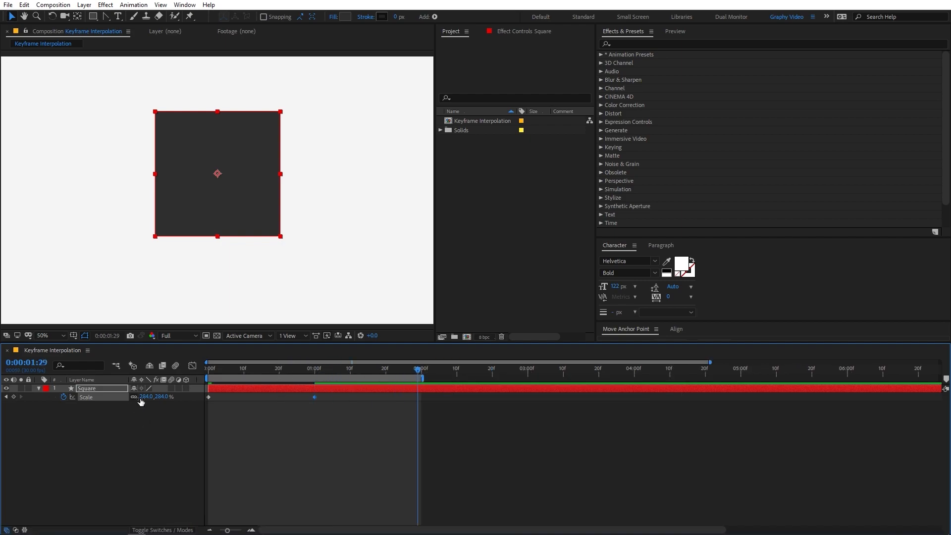
{"action": "key", "text": "Return"}
{"action": "key", "text": "Home"}
{"action": "key", "text": "space"}
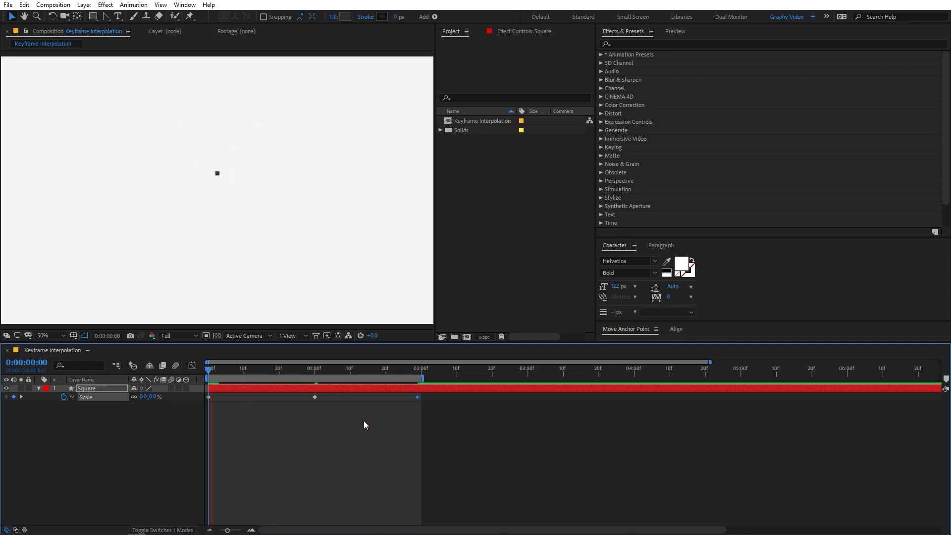
- Apply Easy Ease to all three Scale keyframes, preview the result and display the Scale speed graph
{"action": "left_click_drag", "start_coordinate": [468, 419], "coordinate": [179, 396]}
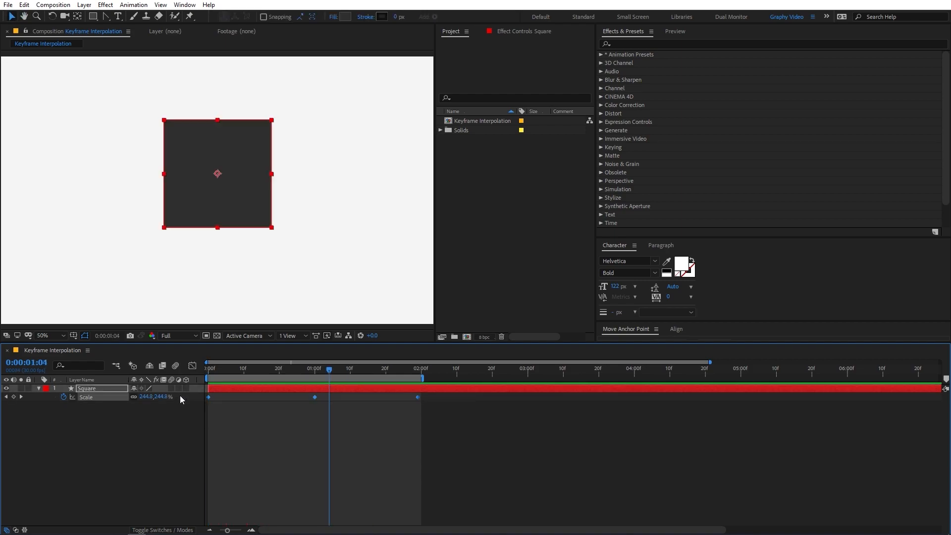
{"action": "key", "text": "F9"}
{"action": "key", "text": "Home"}
{"action": "key", "text": "space"}
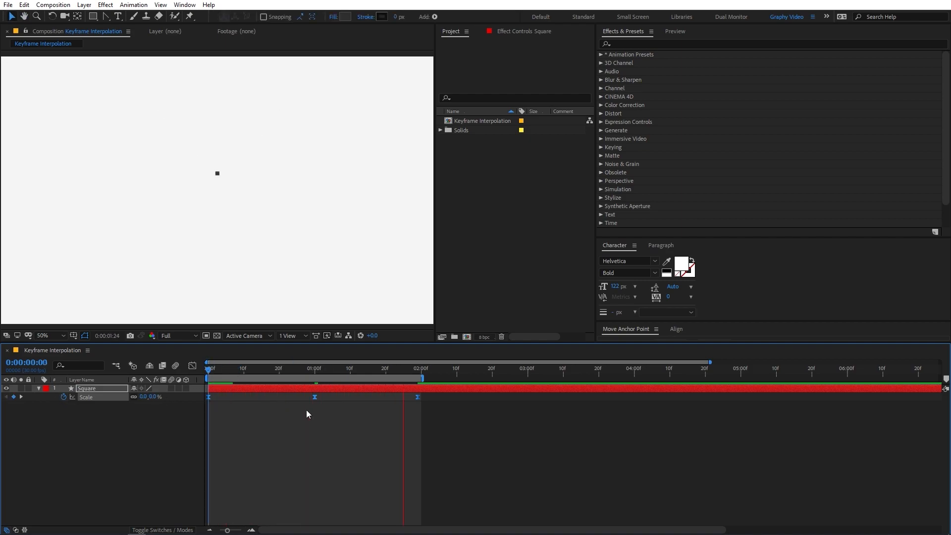
{"action": "key", "text": "space"}
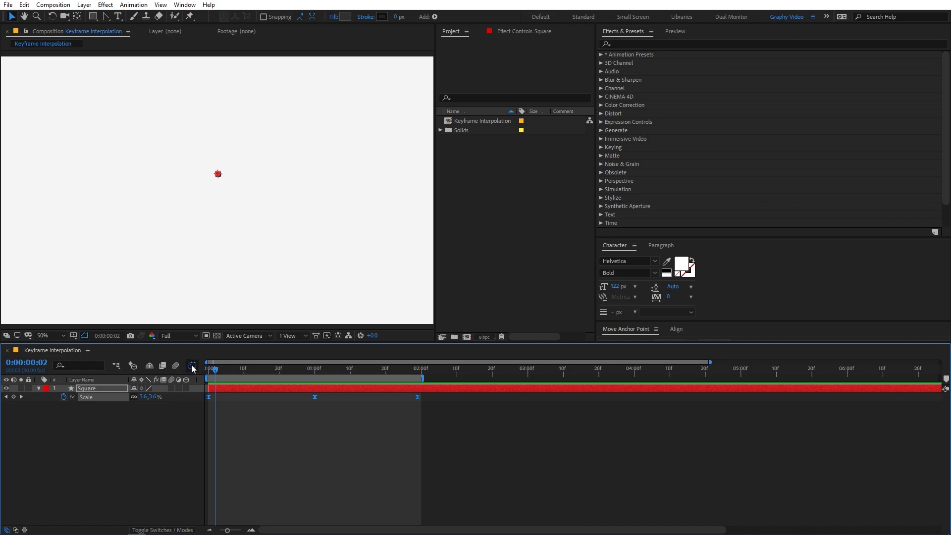
{"action": "left_click", "coordinate": [192, 366]}
- Try collapsing the middle Scale keyframe's handles and extending the outer keyframes' handles toward it, and preview the motion
{"action": "left_click_drag", "start_coordinate": [248, 433], "coordinate": [305, 498]}
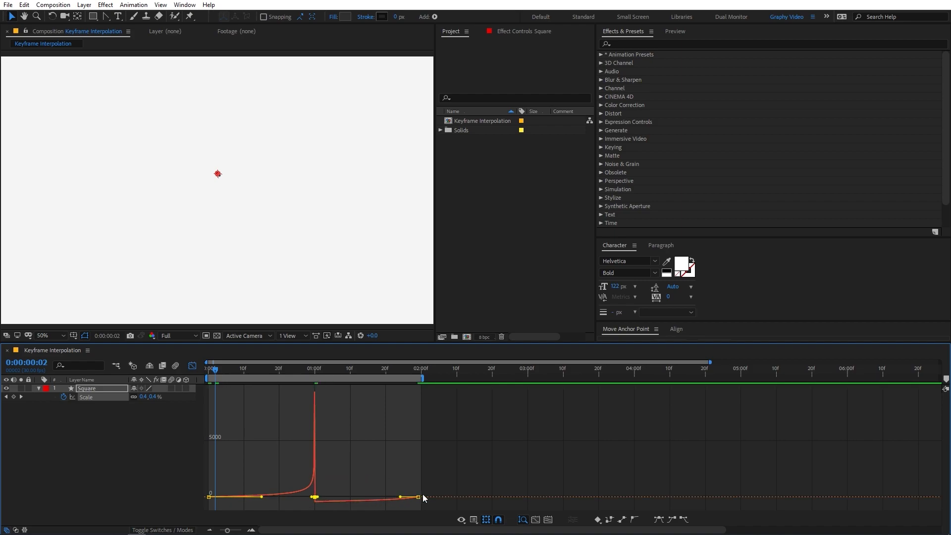
{"action": "left_click_drag", "start_coordinate": [400, 497], "coordinate": [347, 488]}
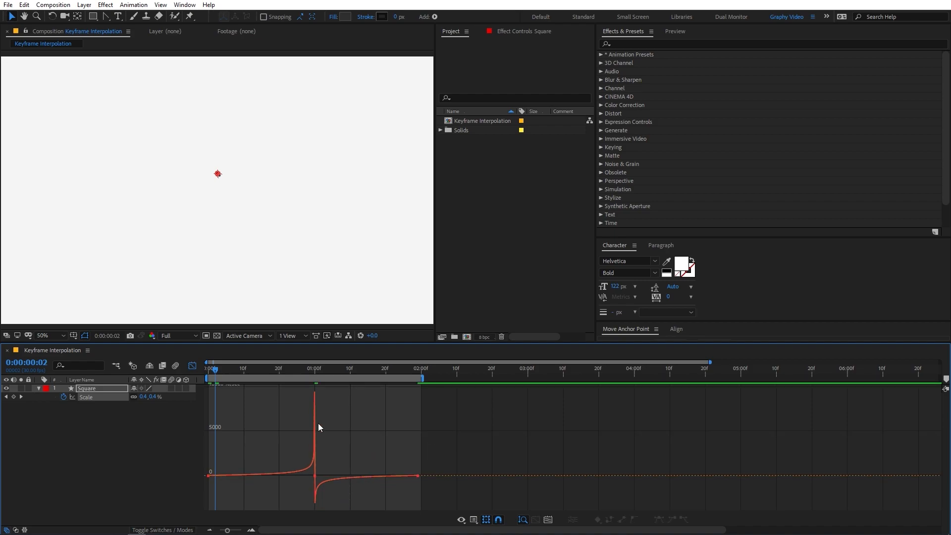
{"action": "key", "text": "space"}
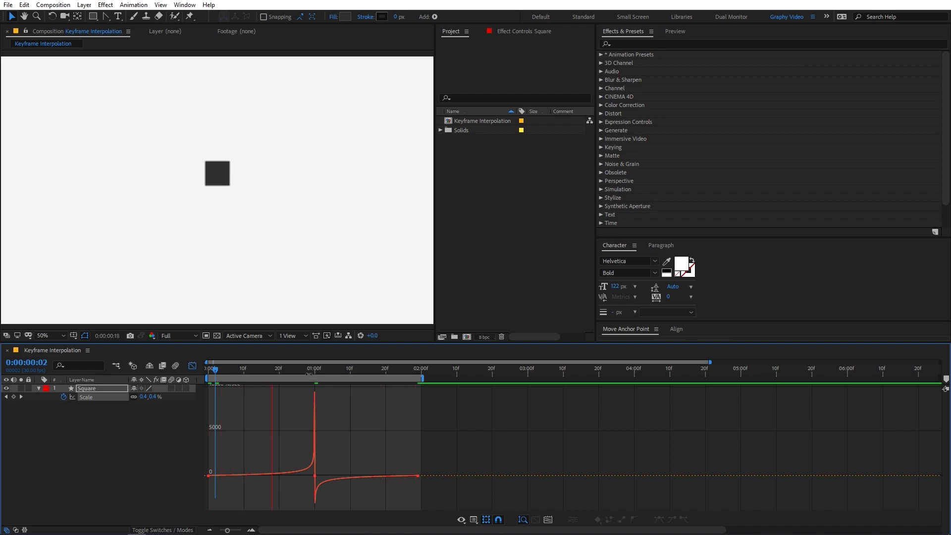
- Undo the Scale handle adjustments back to the default Easy Ease curve
{"action": "key", "text": "ctrl+z"}
{"action": "key", "text": "ctrl+z"}
{"action": "key", "text": "ctrl+z"}
{"action": "key", "text": "ctrl+z"}
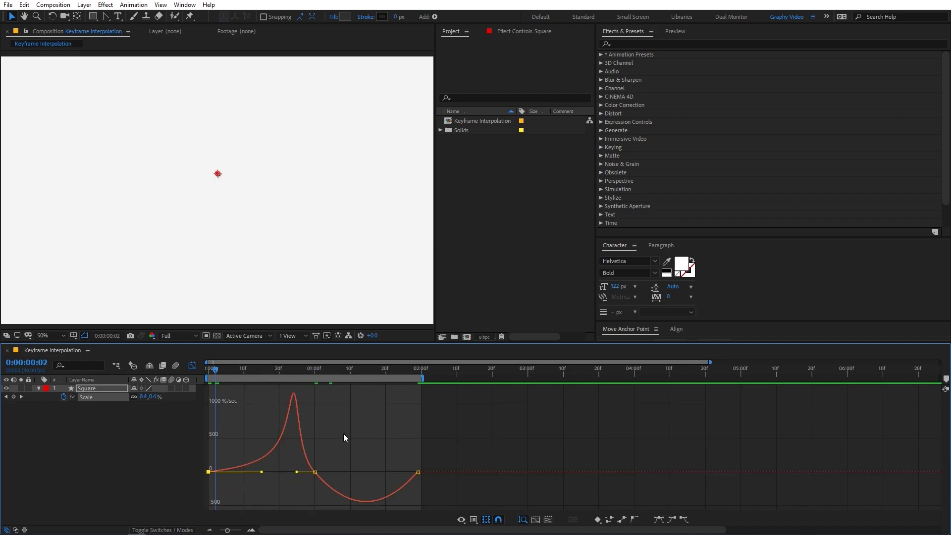
{"action": "key", "text": "ctrl+z"}
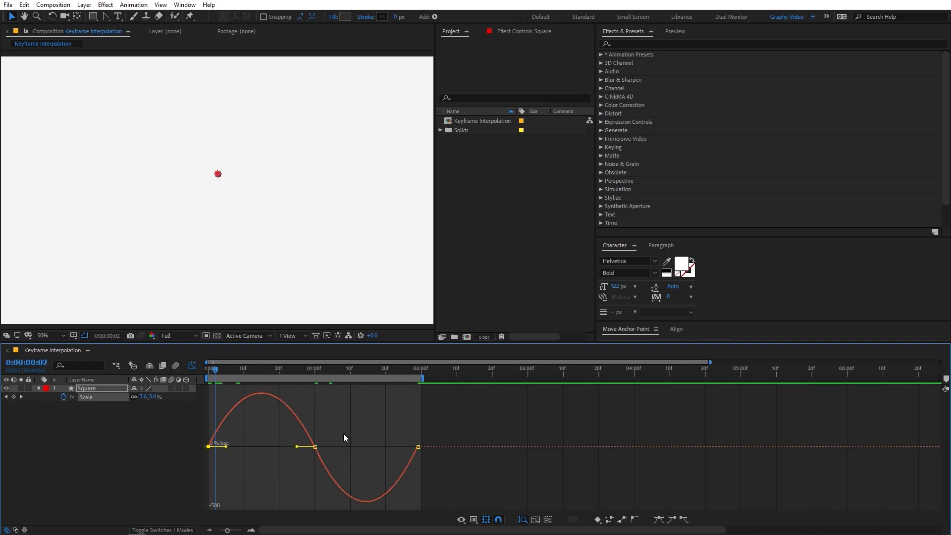
- Extend the middle Scale keyframe's handles outward, collapse the first and last keyframes' handles, and preview the animation from the start
{"action": "left_click_drag", "start_coordinate": [296, 447], "coordinate": [203, 447]}
{"action": "left_click_drag", "start_coordinate": [332, 472], "coordinate": [396, 476]}
{"action": "left_click_drag", "start_coordinate": [227, 447], "coordinate": [198, 447]}
{"action": "left_click", "coordinate": [418, 469]}
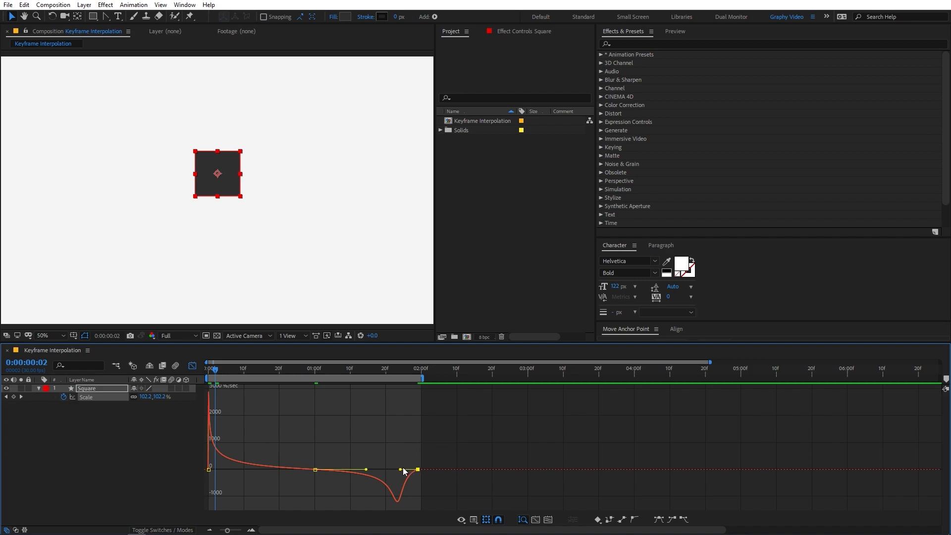
{"action": "left_click_drag", "start_coordinate": [402, 470], "coordinate": [432, 468]}
{"action": "left_click", "coordinate": [347, 401]}
{"action": "key", "text": "space"}
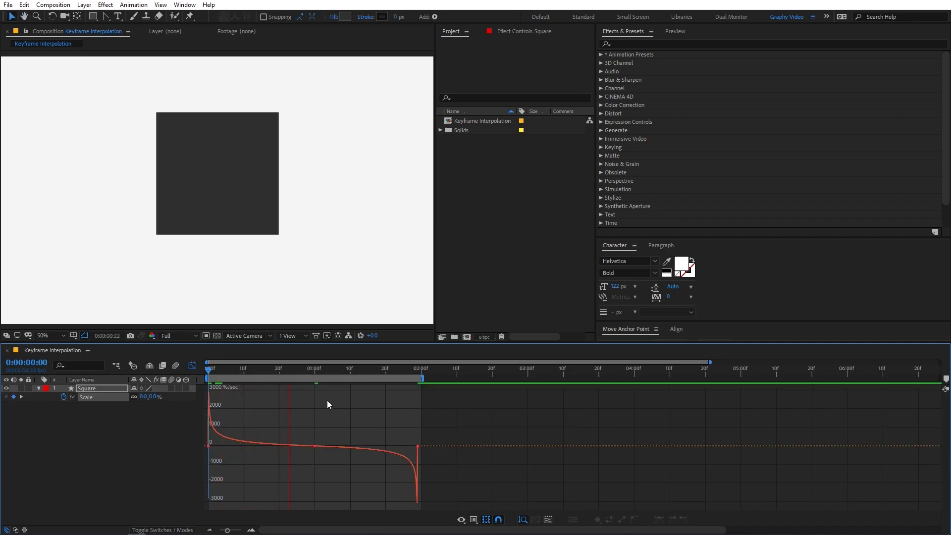